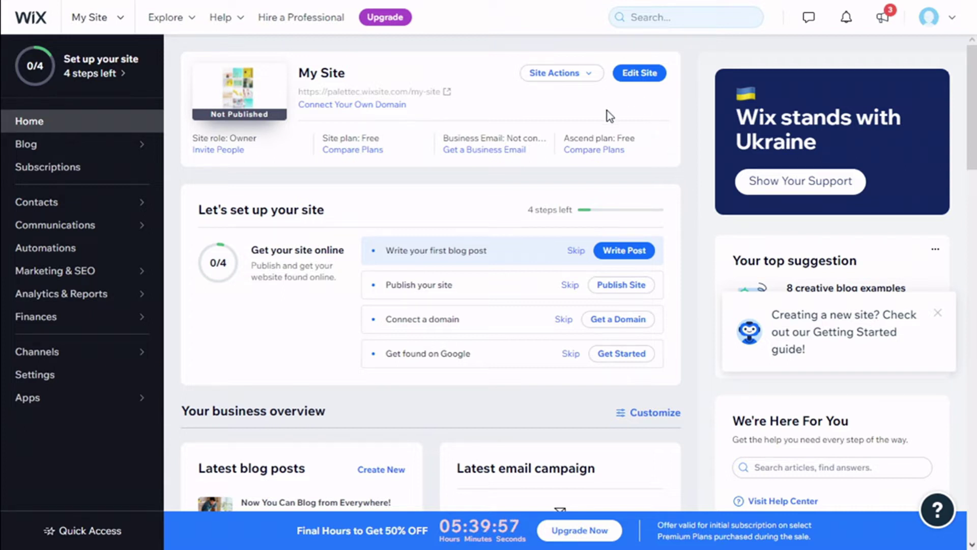
# Launch the Wix Editor for My Site from the dashboard's Edit Site button
pyautogui.click(650, 77)
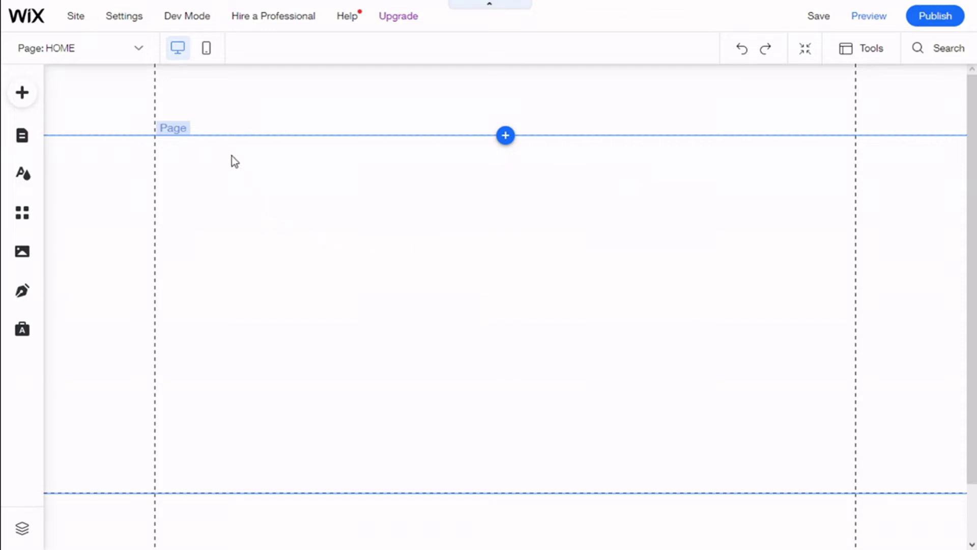
# Switch to mobile view and drag the Mobile Menu Icon to the header's top-right corner
pyautogui.click(206, 53)
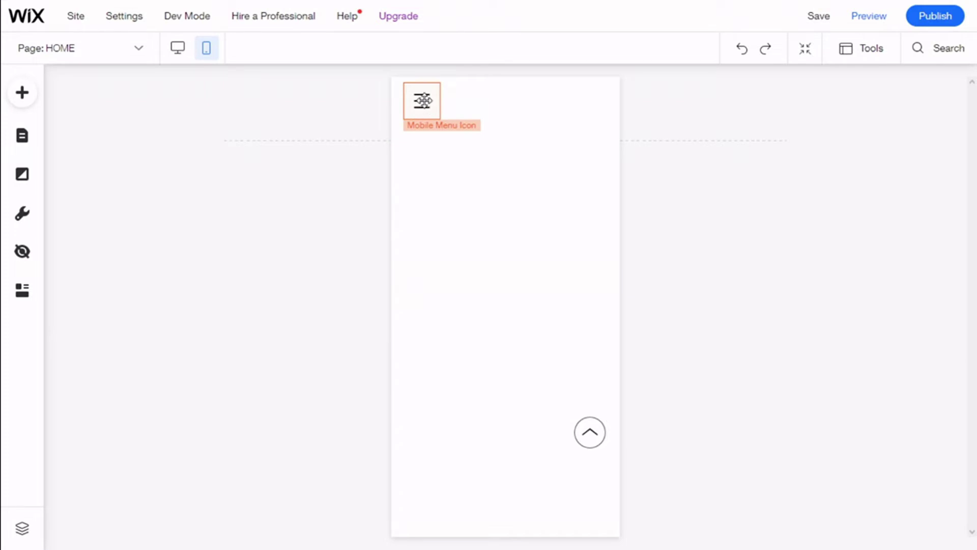
pyautogui.moveTo(418, 100); pyautogui.dragTo(471, 104)
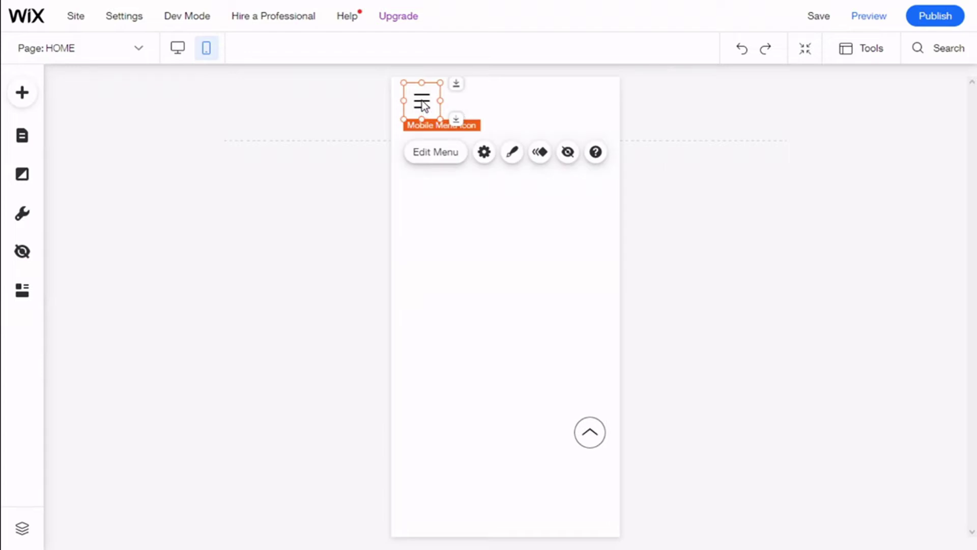
pyautogui.moveTo(454, 109); pyautogui.dragTo(588, 108)
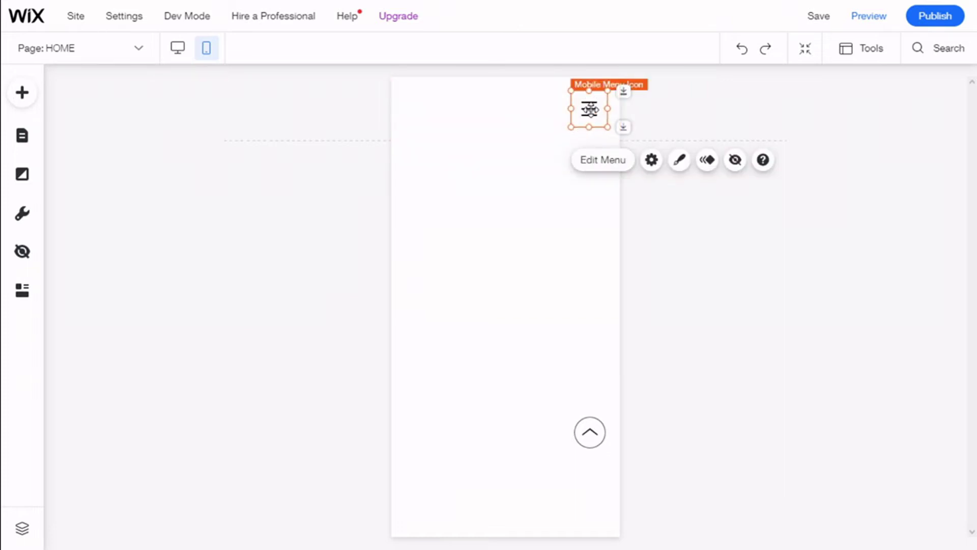
# Review the menu icon's Freeze Menu settings, then close them
pyautogui.click(652, 161)
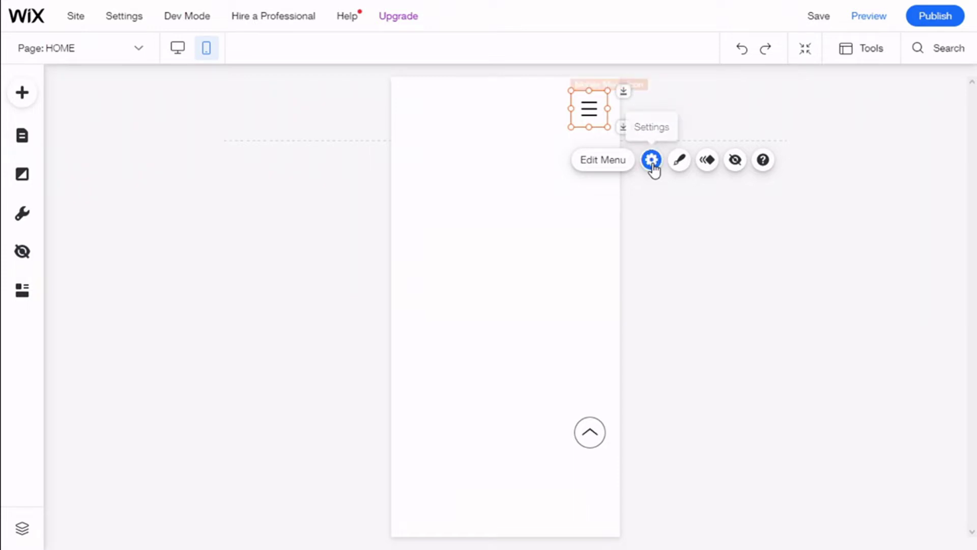
pyautogui.click(652, 161)
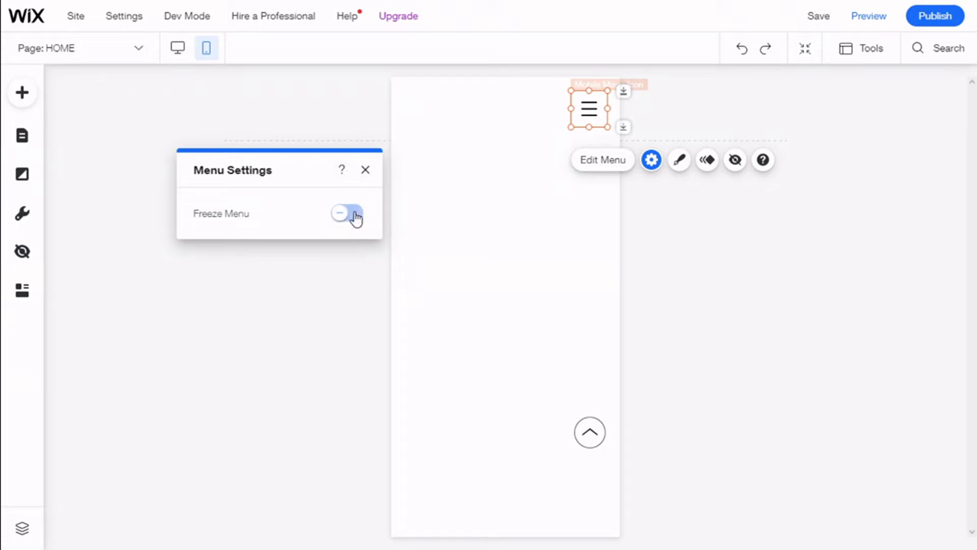
pyautogui.click(365, 170)
# Keep the default three-line menu icon and bring up Customize Design
pyautogui.click(678, 162)
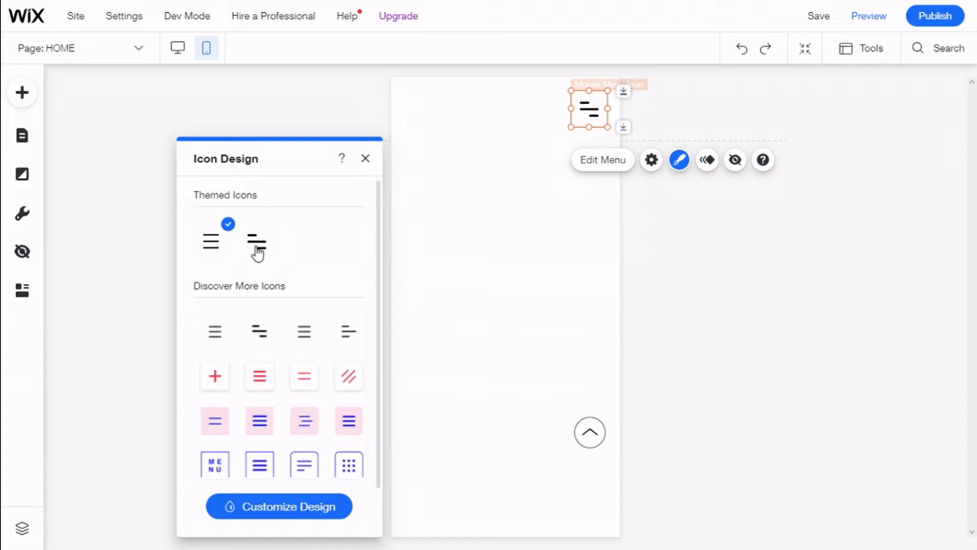
pyautogui.scroll(-1, 330, 257)
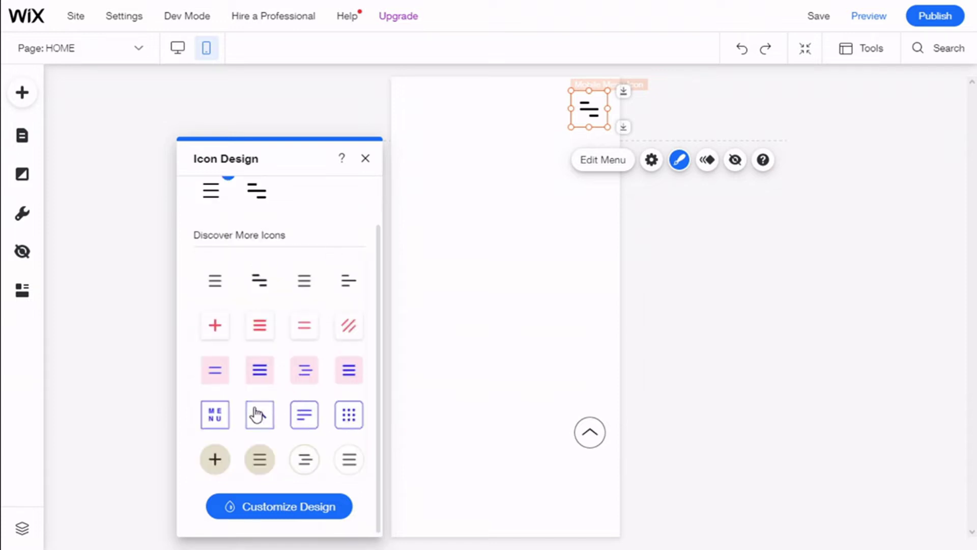
pyautogui.scroll(1, 240, 329)
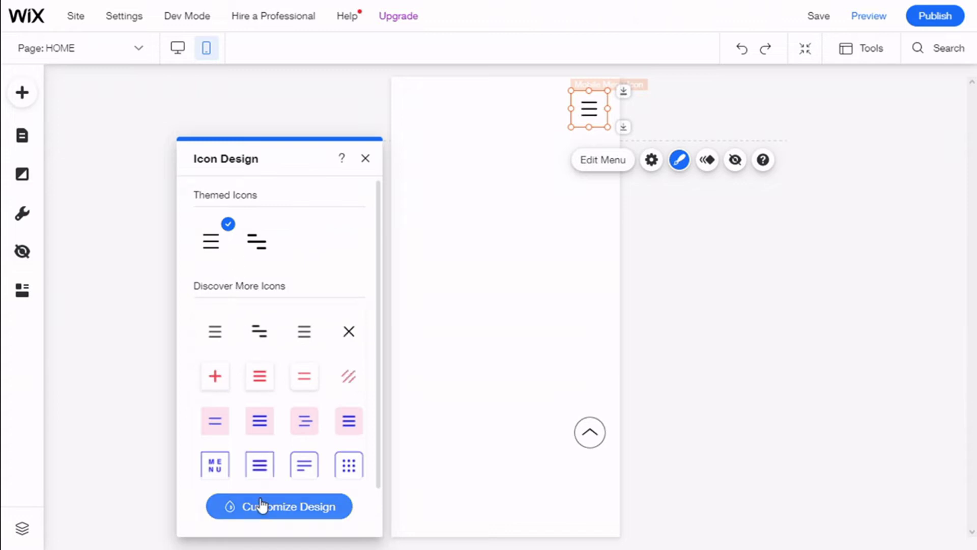
pyautogui.click(294, 514)
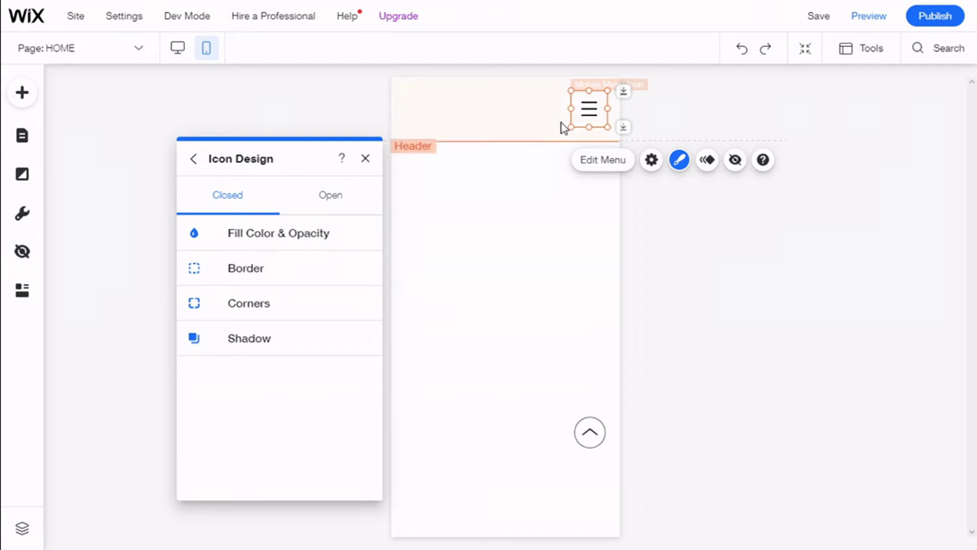
# Give the closed icon a white 100% button background and blue #0057E1 icon lines
pyautogui.click(276, 241)
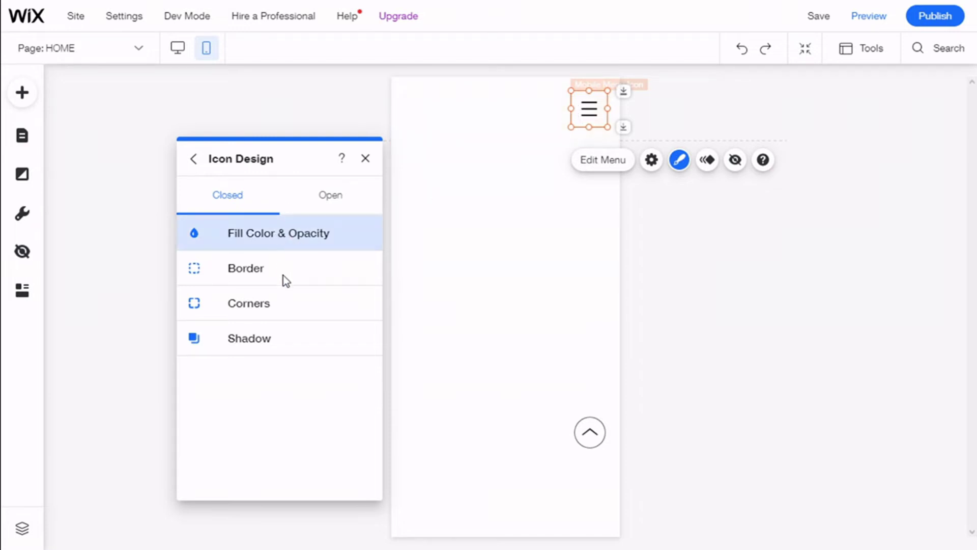
pyautogui.click(257, 233)
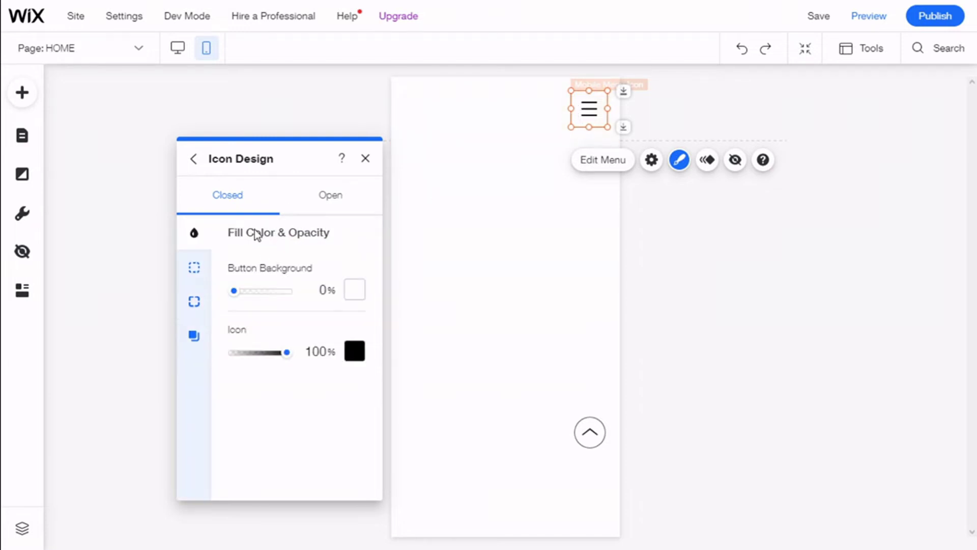
pyautogui.click(357, 294)
pyautogui.click(483, 347)
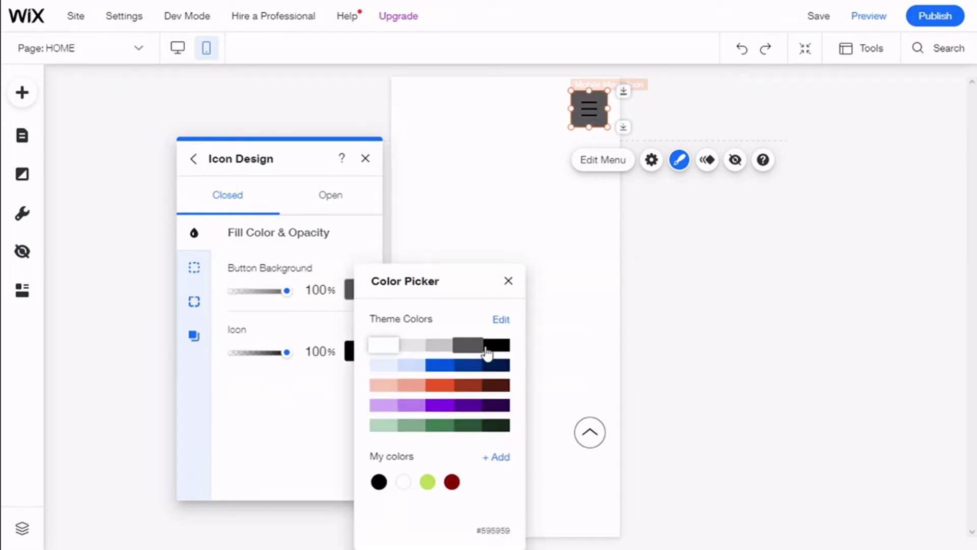
pyautogui.click(306, 256)
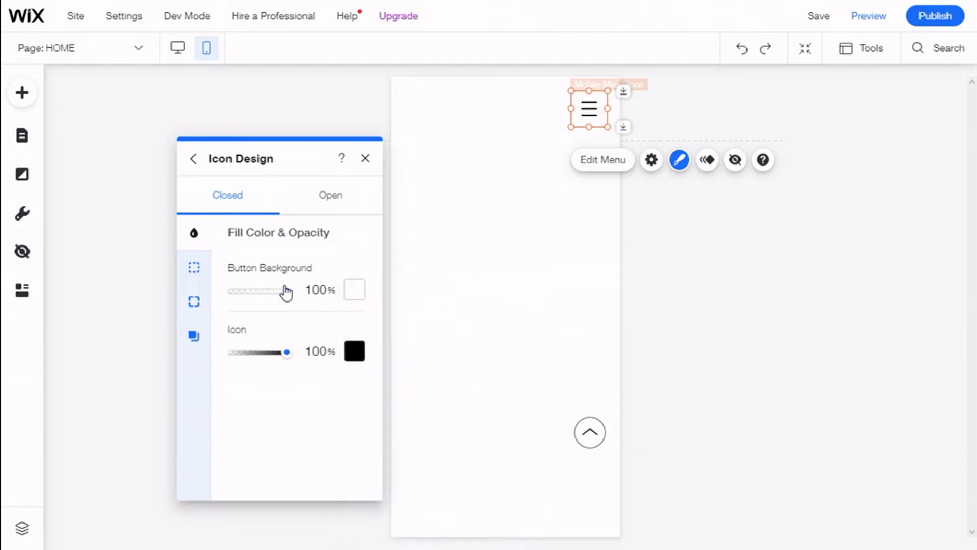
pyautogui.click(350, 358)
pyautogui.click(442, 366)
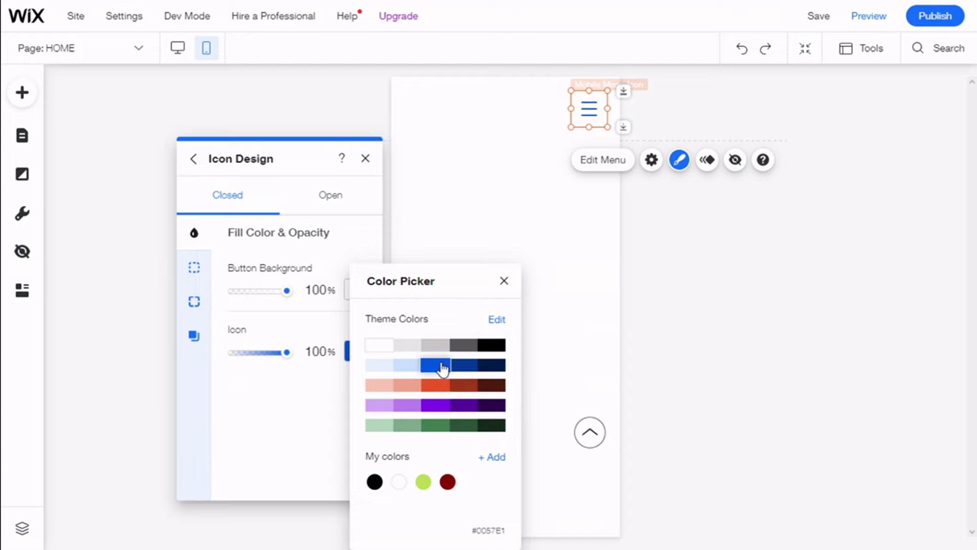
pyautogui.click(320, 325)
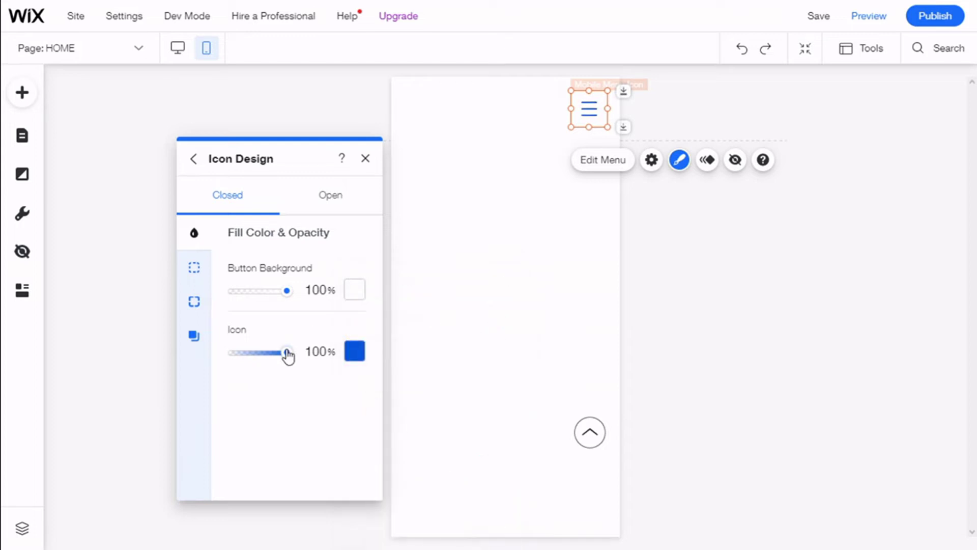
pyautogui.click(195, 272)
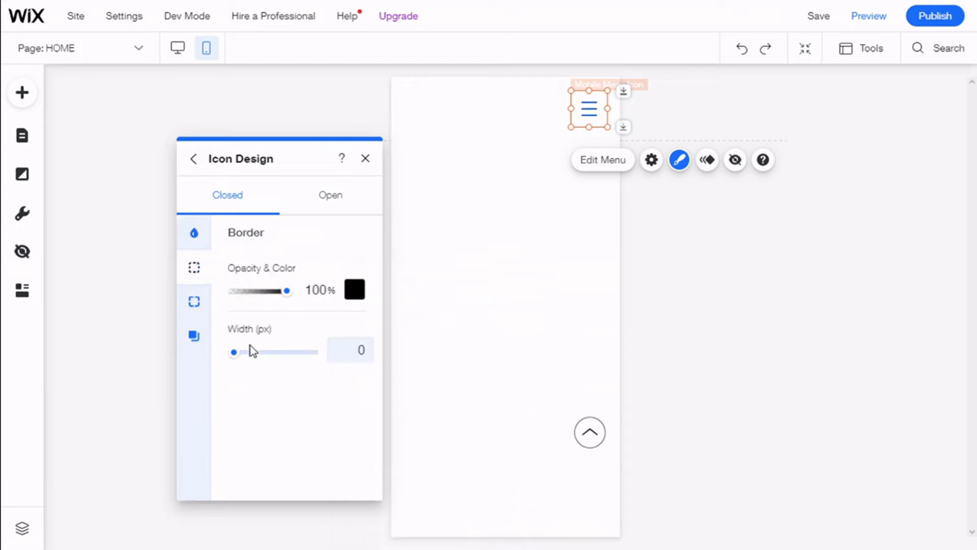
# Give the closed icon a 1 px blue border and 10 px radius on all corners
pyautogui.click(235, 355)
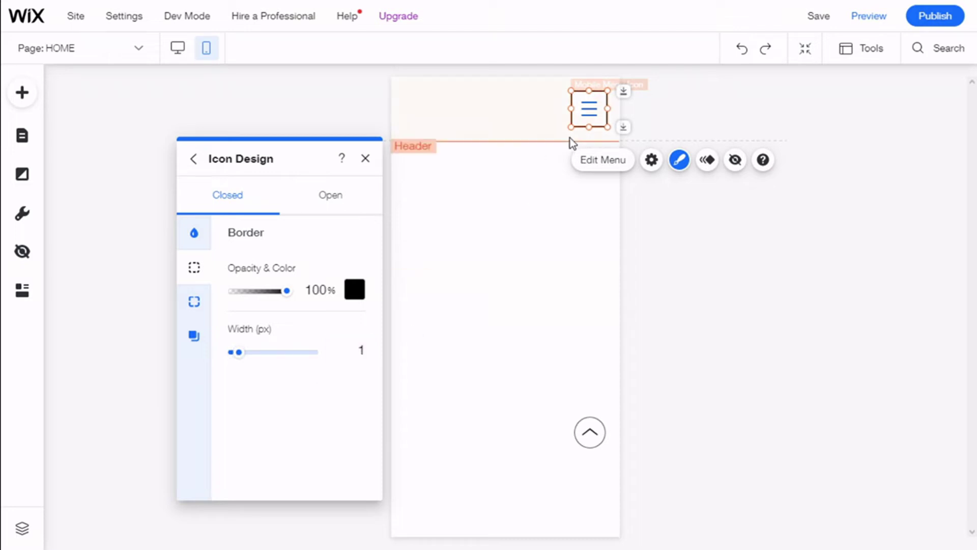
pyautogui.click(354, 288)
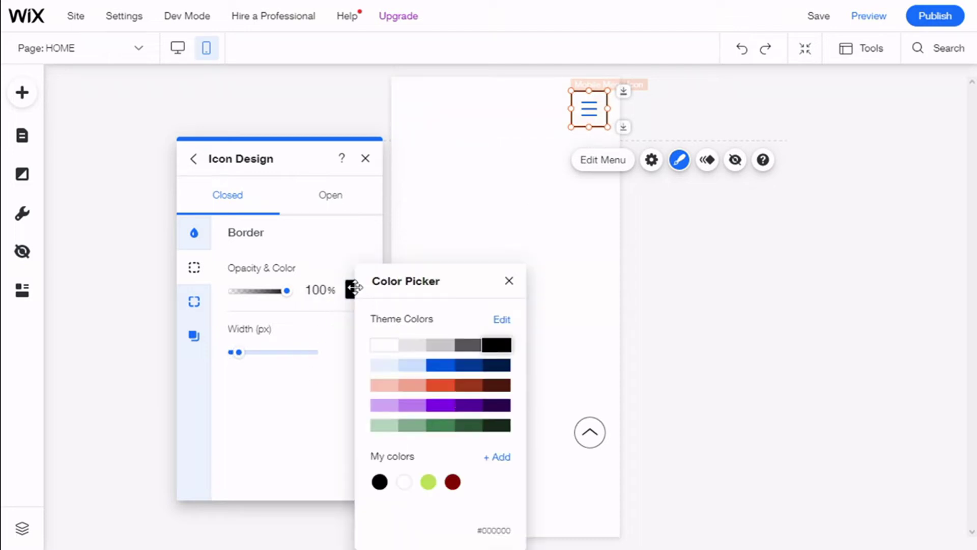
pyautogui.click(436, 364)
pyautogui.click(353, 232)
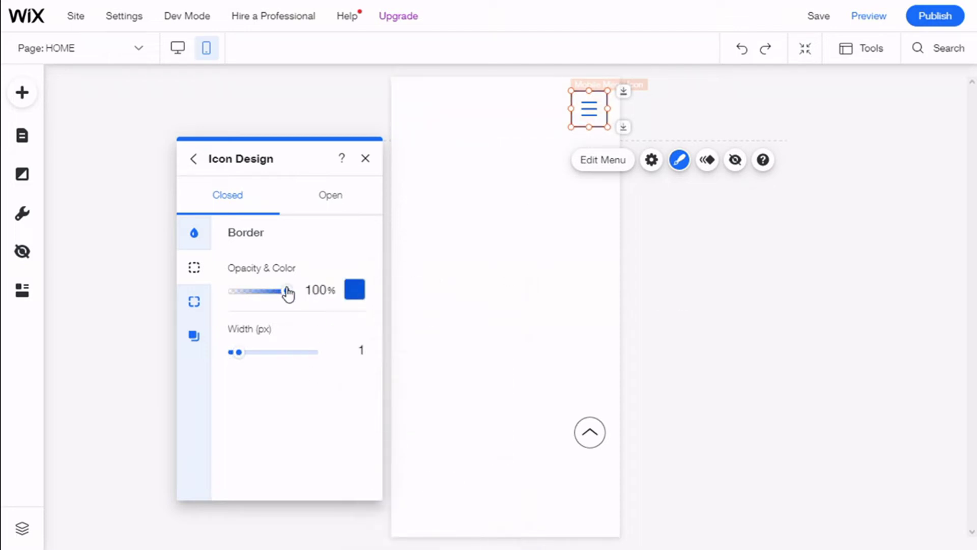
pyautogui.click(203, 300)
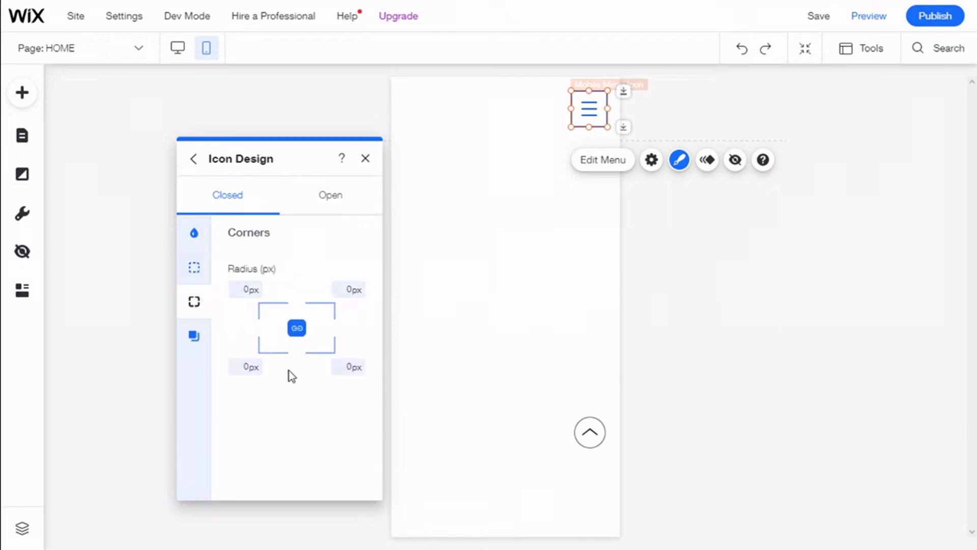
pyautogui.click(241, 288)
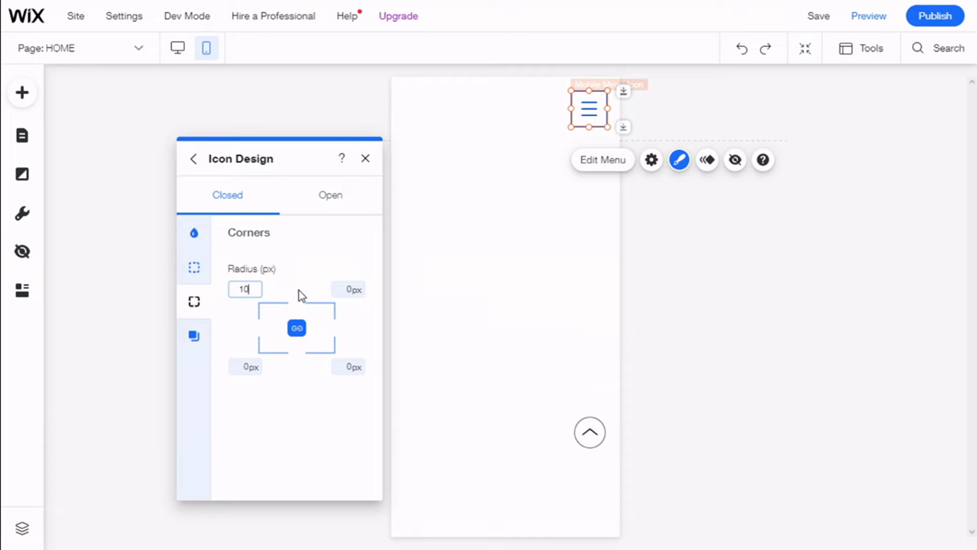
pyautogui.press('Return')
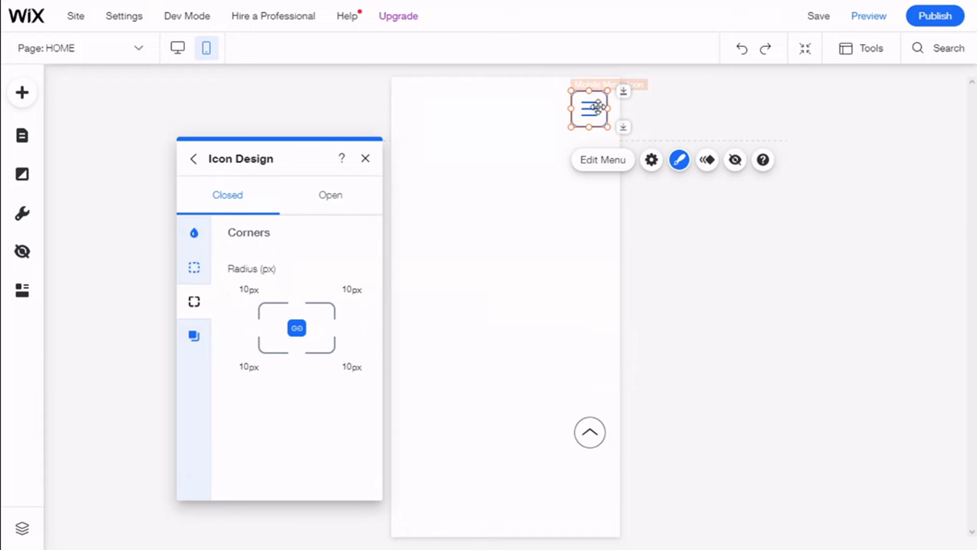
# Enable a drop shadow on the closed icon with 4 px blur at 60% opacity
pyautogui.click(194, 335)
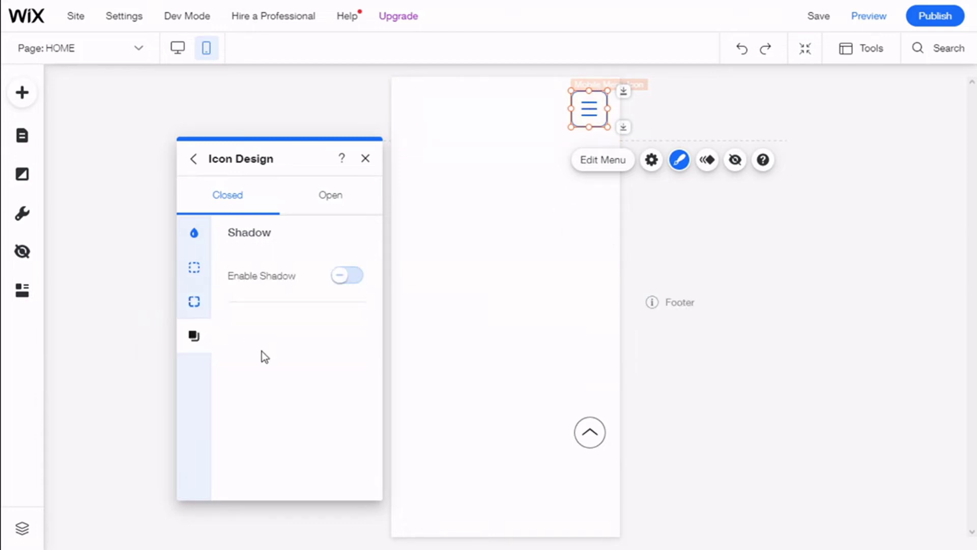
pyautogui.click(353, 289)
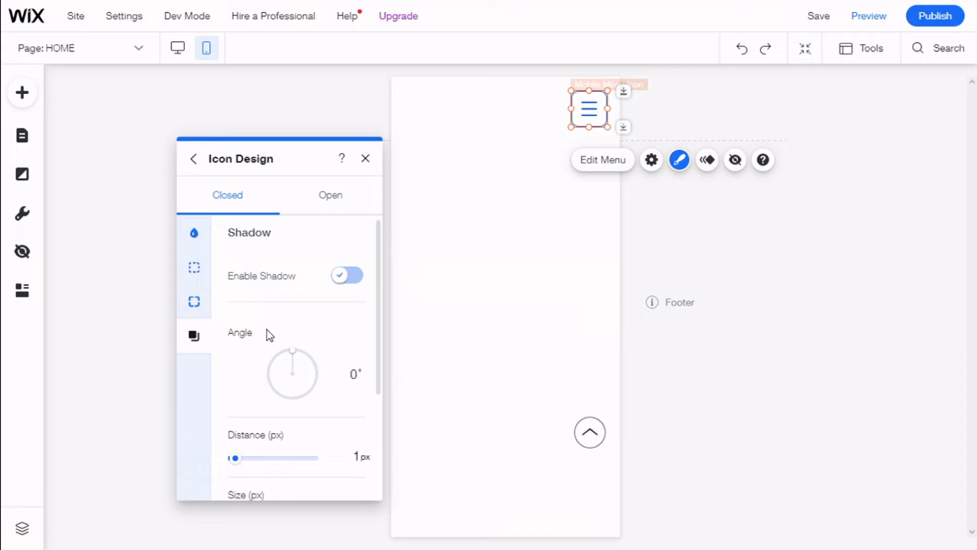
pyautogui.scroll(-3, 301, 365)
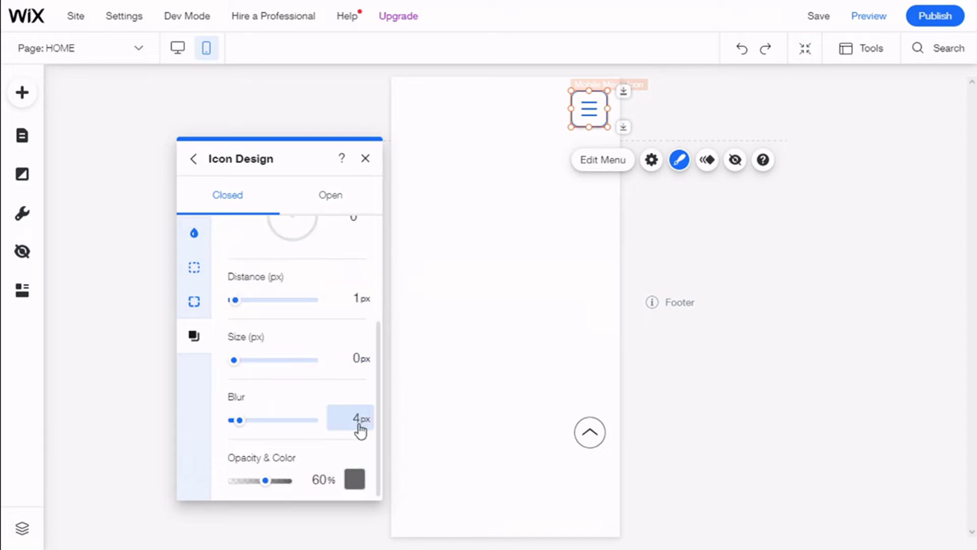
pyautogui.scroll(3, 360, 430)
pyautogui.click(345, 275)
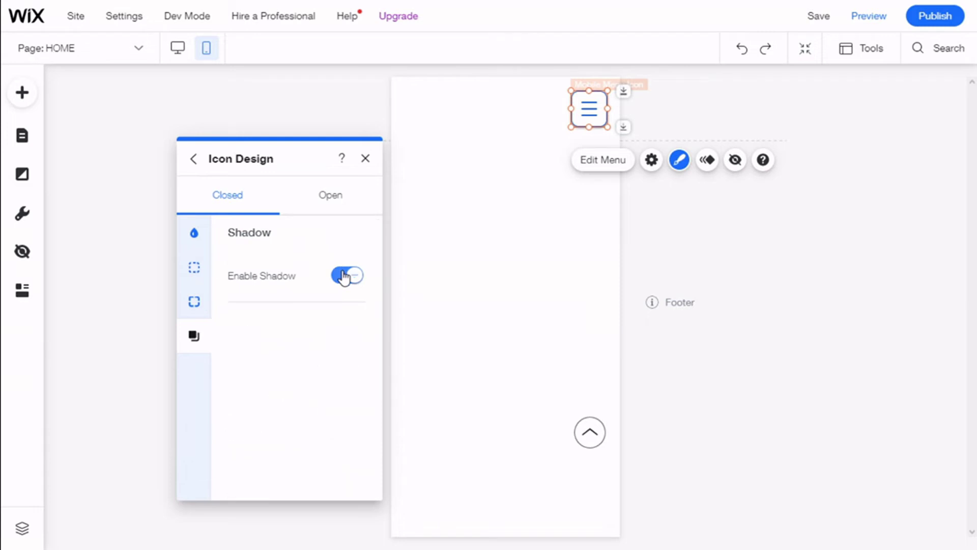
# For the open-state X icon, set a white 100% background and blue icon colour
pyautogui.click(329, 202)
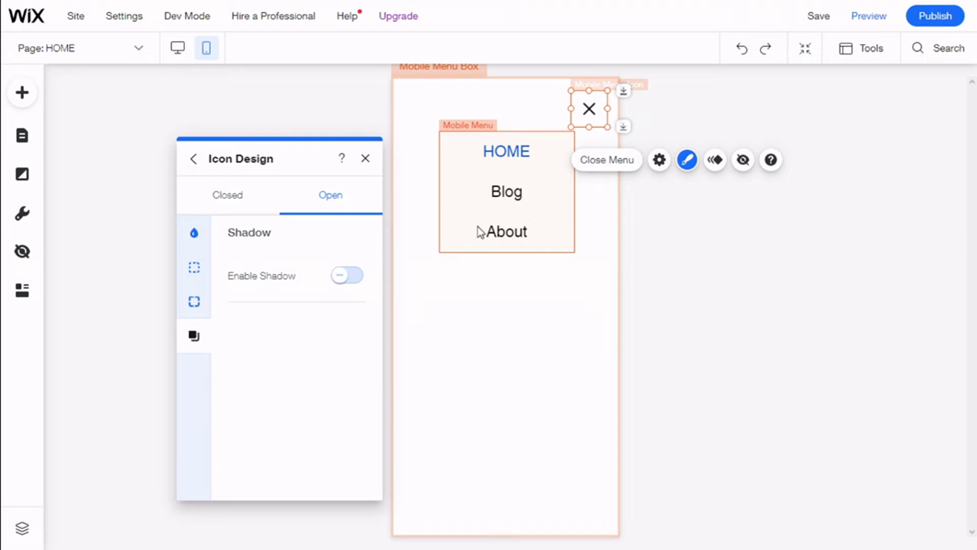
pyautogui.click(198, 234)
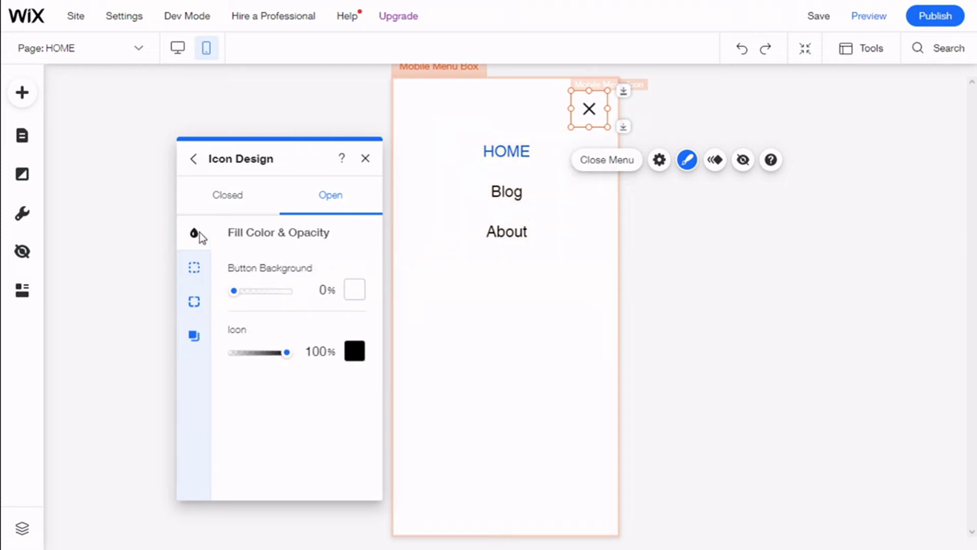
pyautogui.click(356, 290)
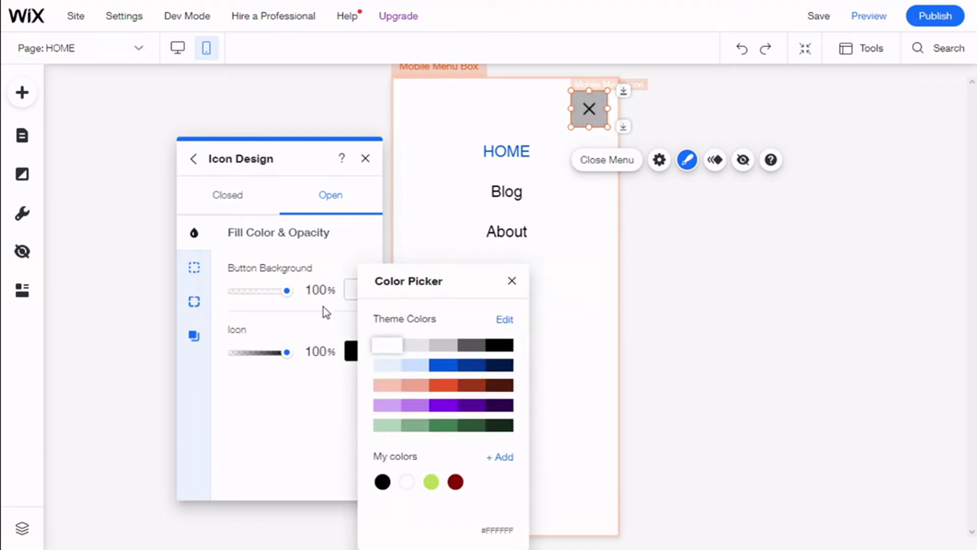
pyautogui.click(359, 353)
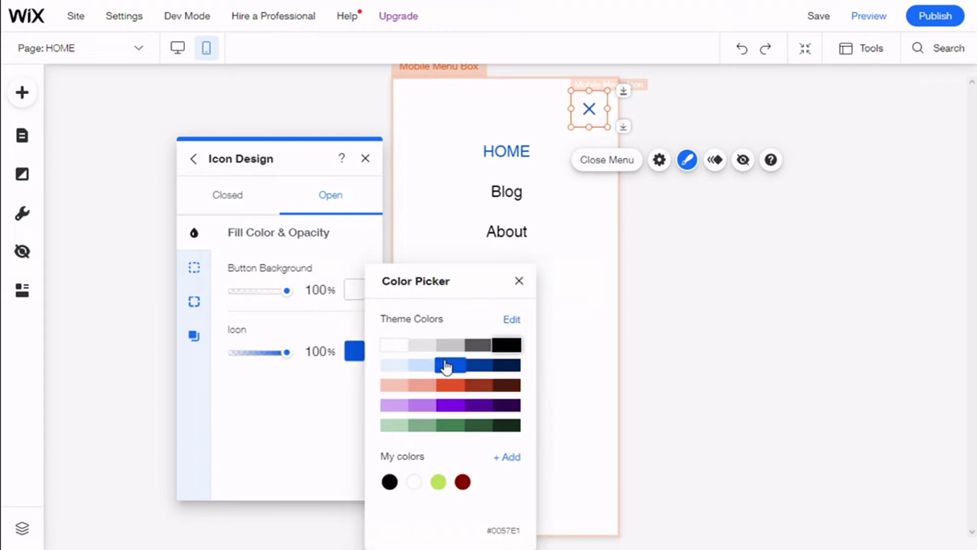
pyautogui.click(297, 258)
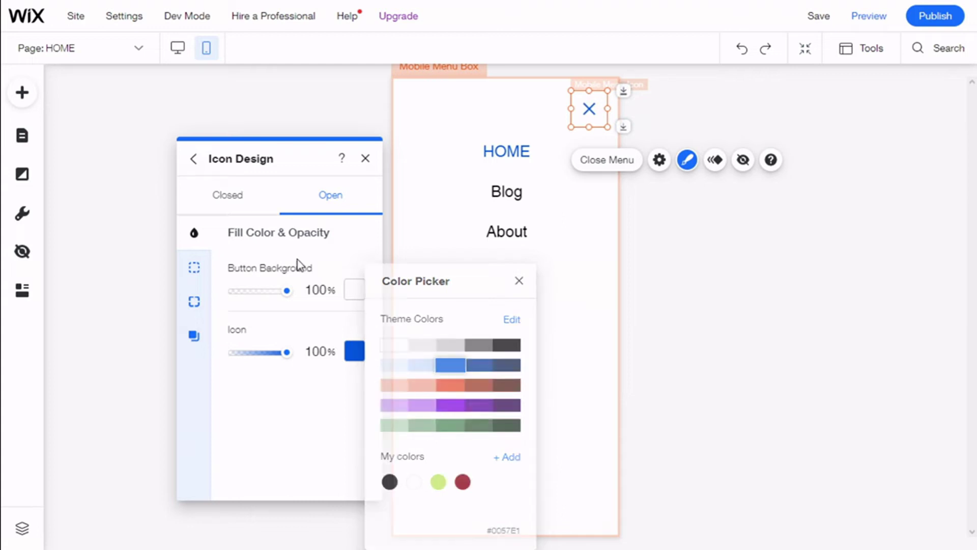
# Add a 1 px blue border to the open-state X icon
pyautogui.click(196, 272)
pyautogui.click(236, 354)
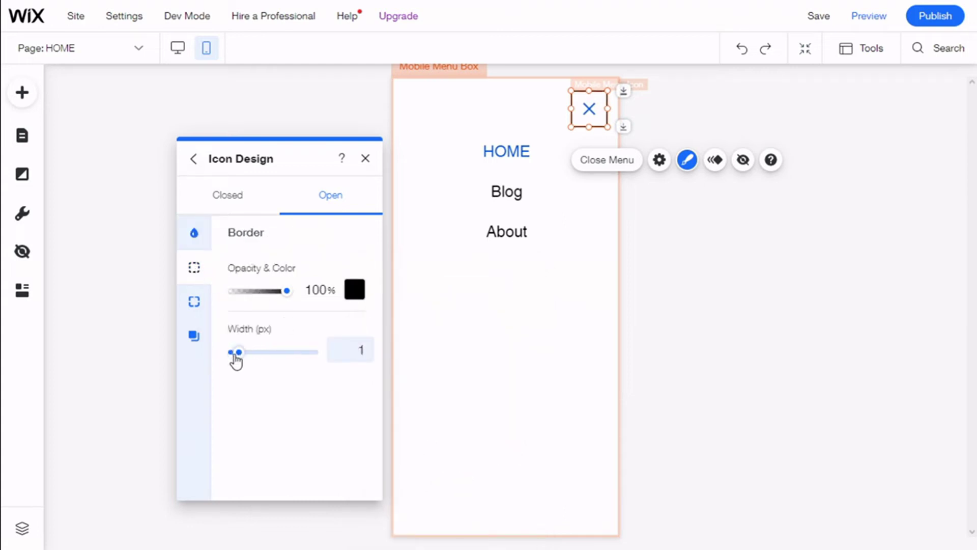
pyautogui.click(355, 289)
pyautogui.click(441, 365)
pyautogui.click(337, 234)
# Set a 10 px corner radius on all four corners of the X icon
pyautogui.click(193, 305)
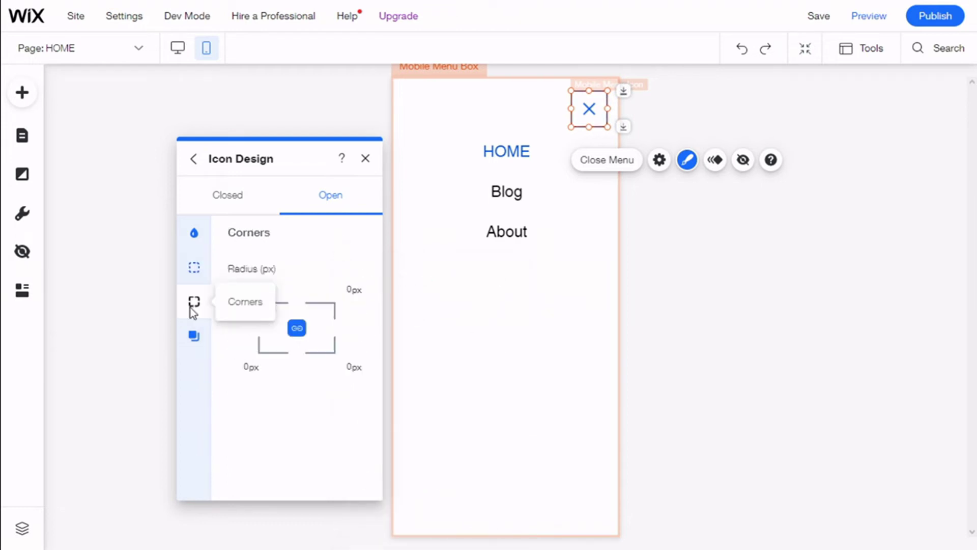
pyautogui.click(244, 289)
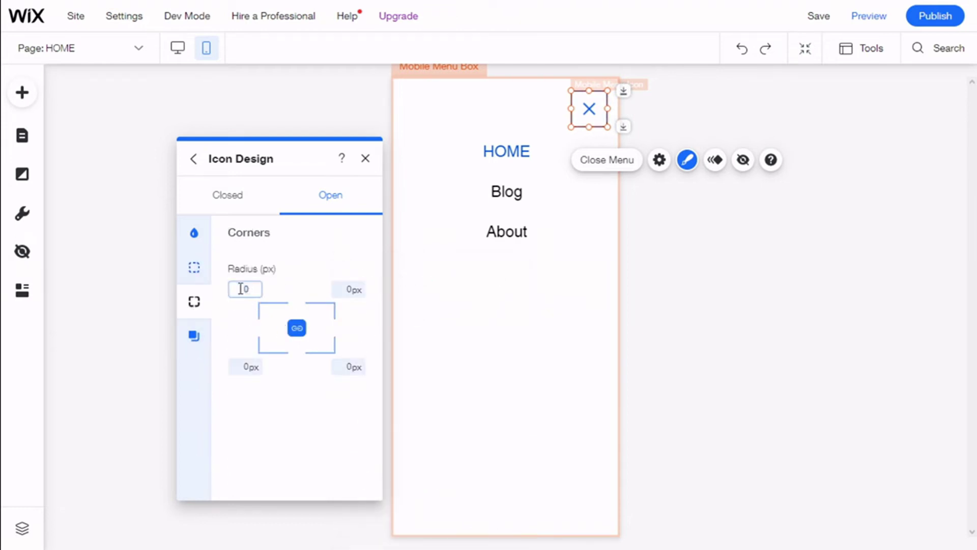
pyautogui.write('2')
pyautogui.press('BackSpace')
pyautogui.write('10')
pyautogui.click(231, 327)
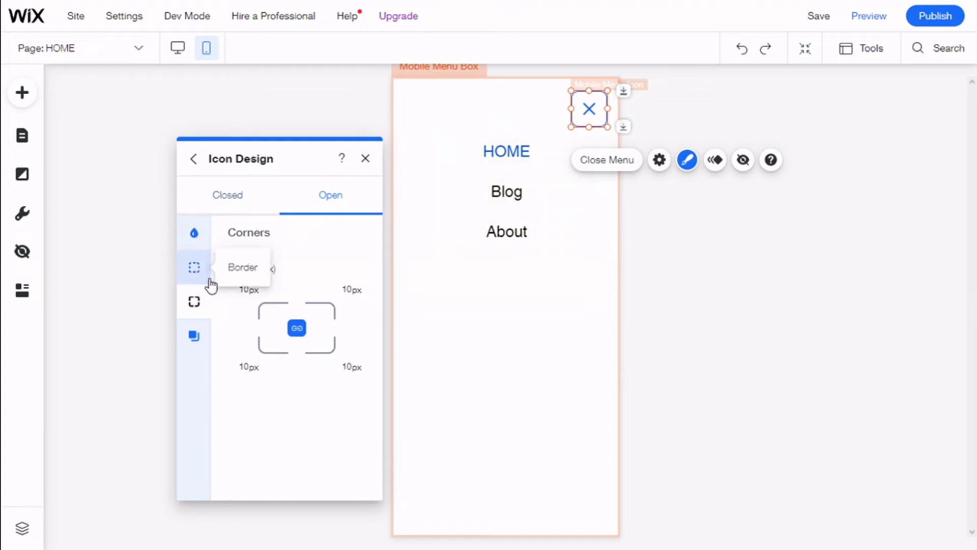
# Browse the menu icon's Choose Animation options and close them without applying any
pyautogui.click(714, 161)
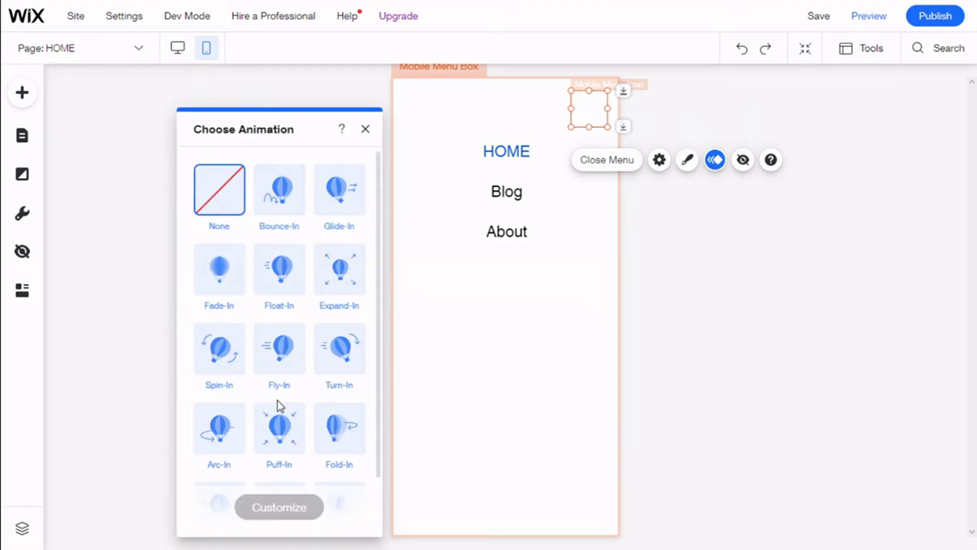
pyautogui.click(367, 131)
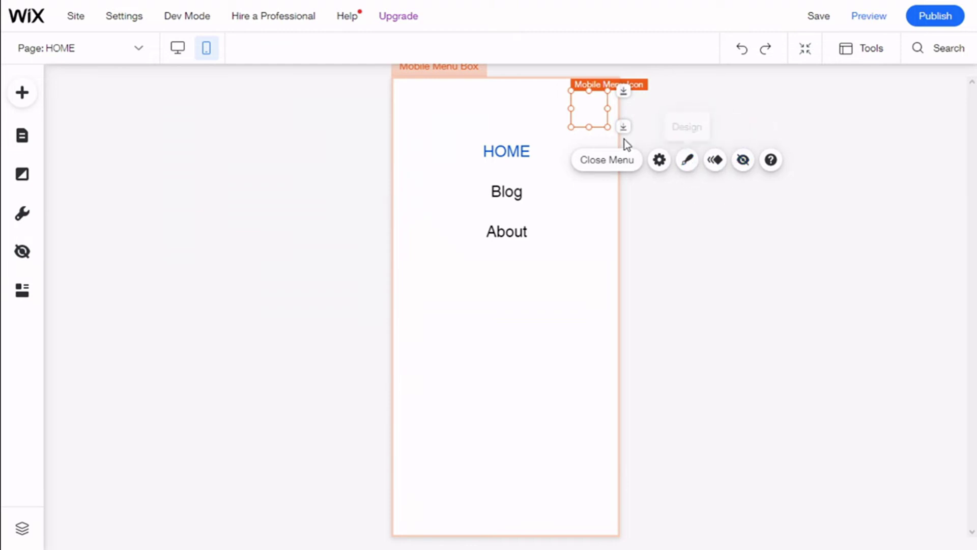
# Select the HOME/Blog/About mobile menu and open Manage Menu with the Blog page's options
pyautogui.click(627, 167)
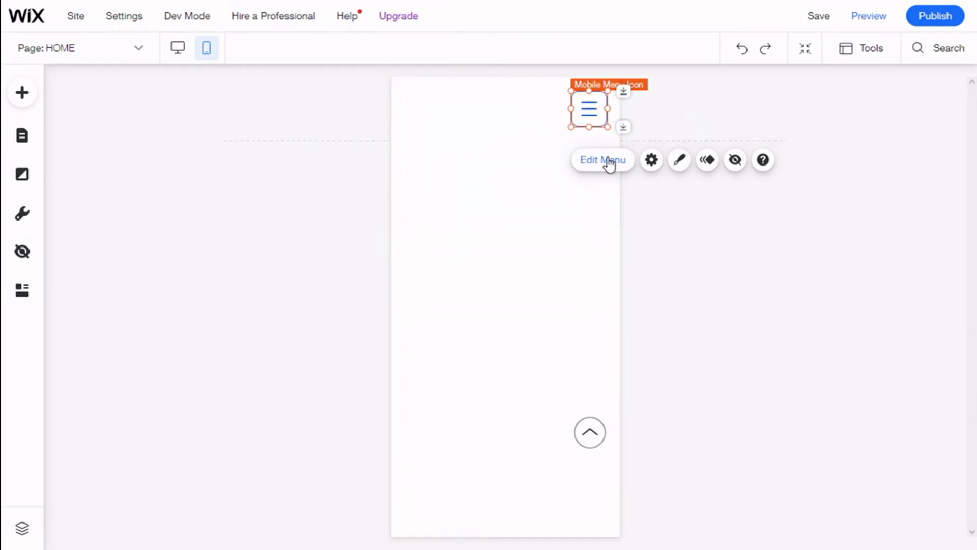
pyautogui.click(607, 164)
pyautogui.click(504, 159)
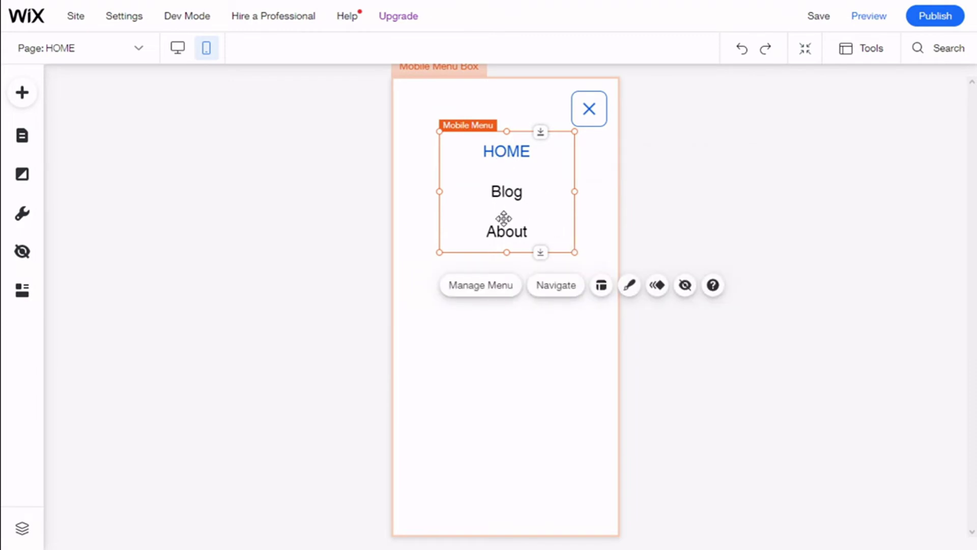
pyautogui.click(498, 286)
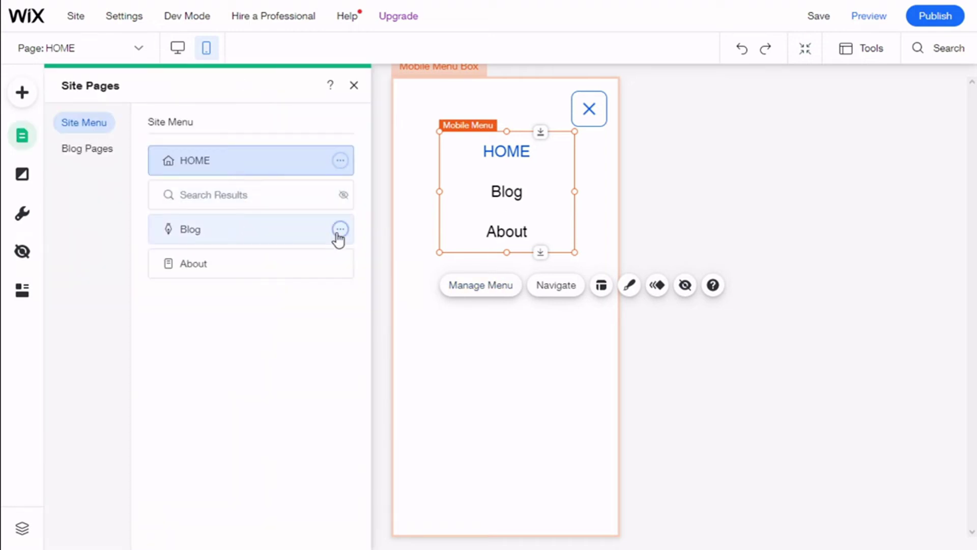
pyautogui.click(340, 230)
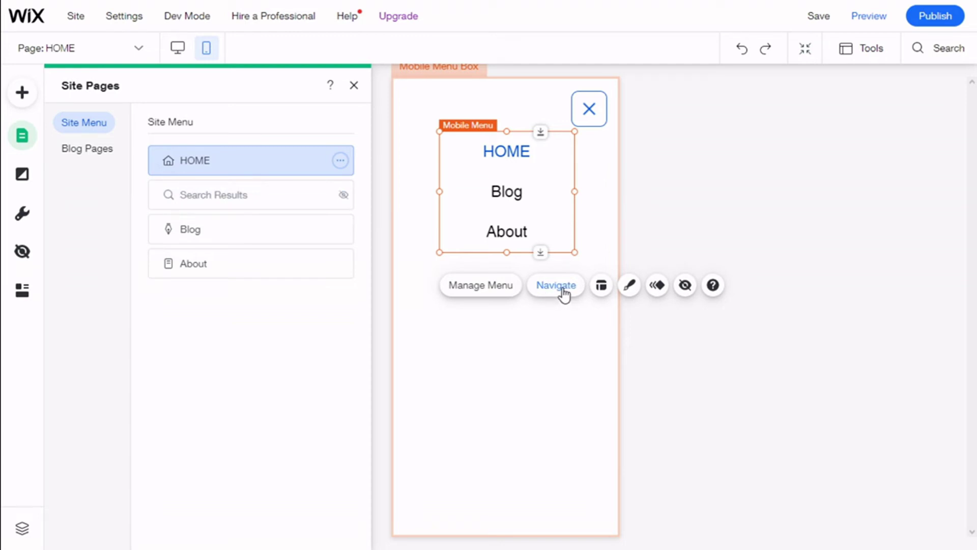
# In Menu Layout, settle on centred menu text with submenu arrows on the right
pyautogui.click(601, 287)
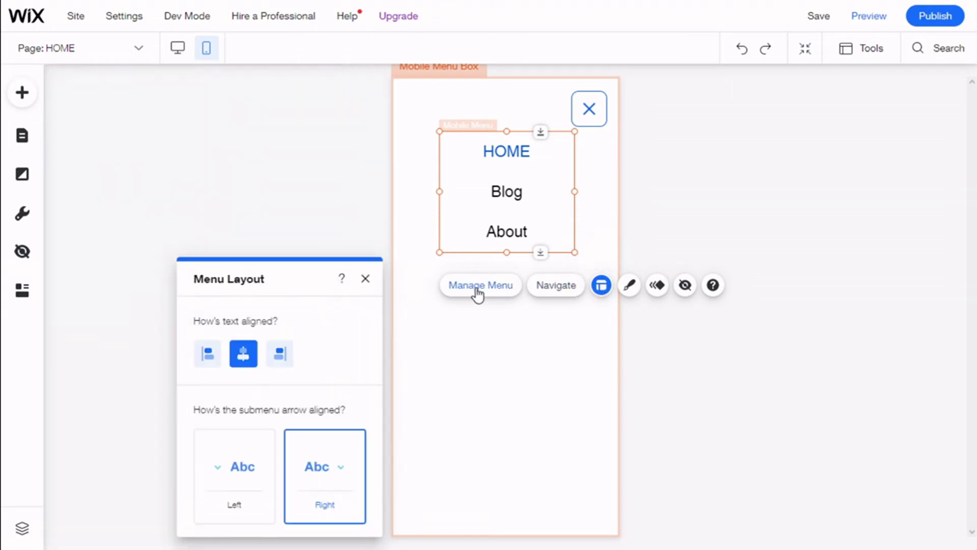
pyautogui.moveTo(297, 287); pyautogui.dragTo(282, 193)
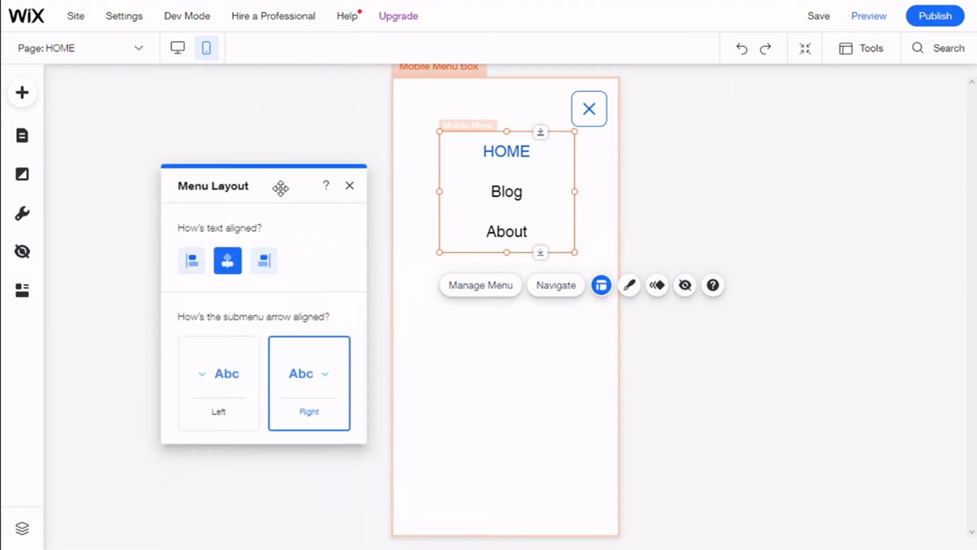
pyautogui.click(268, 265)
pyautogui.click(192, 260)
pyautogui.click(227, 265)
pyautogui.click(227, 402)
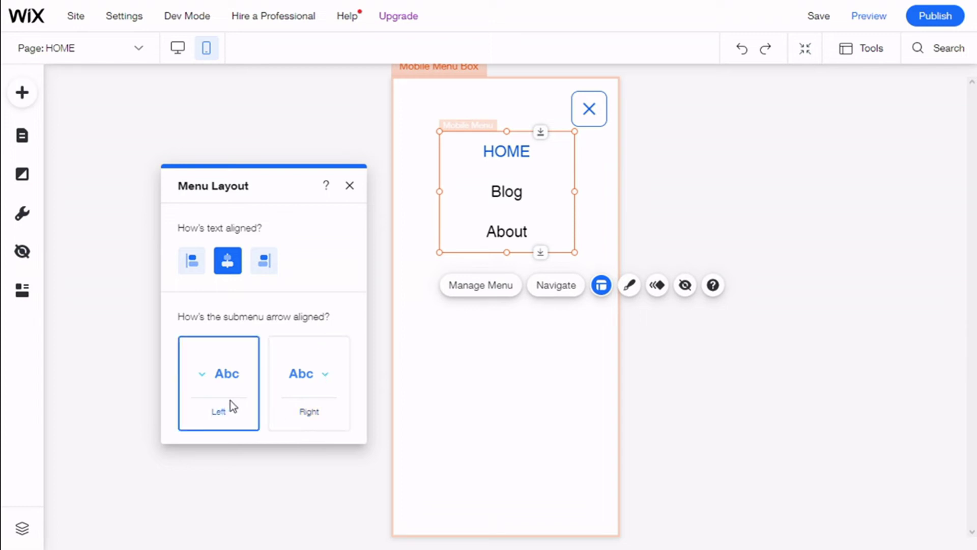
pyautogui.click(304, 403)
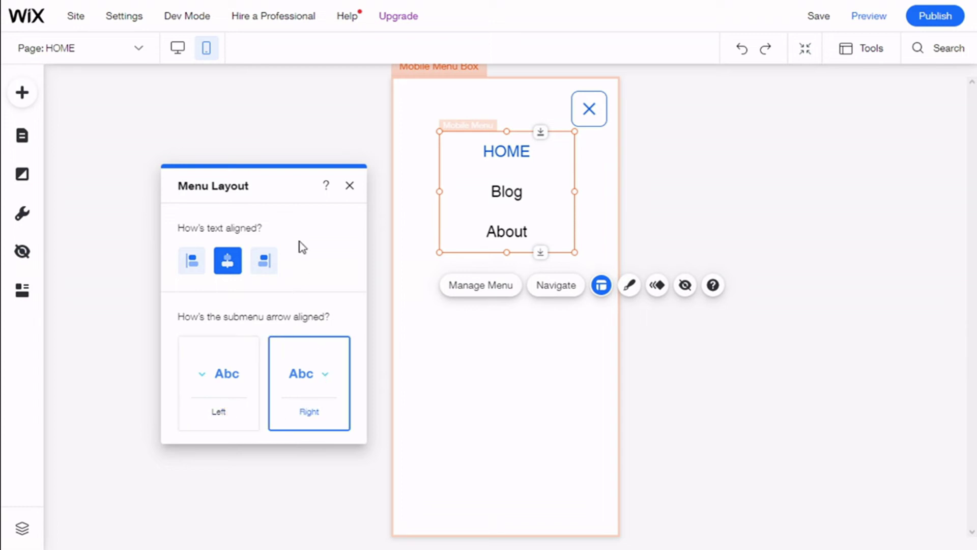
pyautogui.click(350, 186)
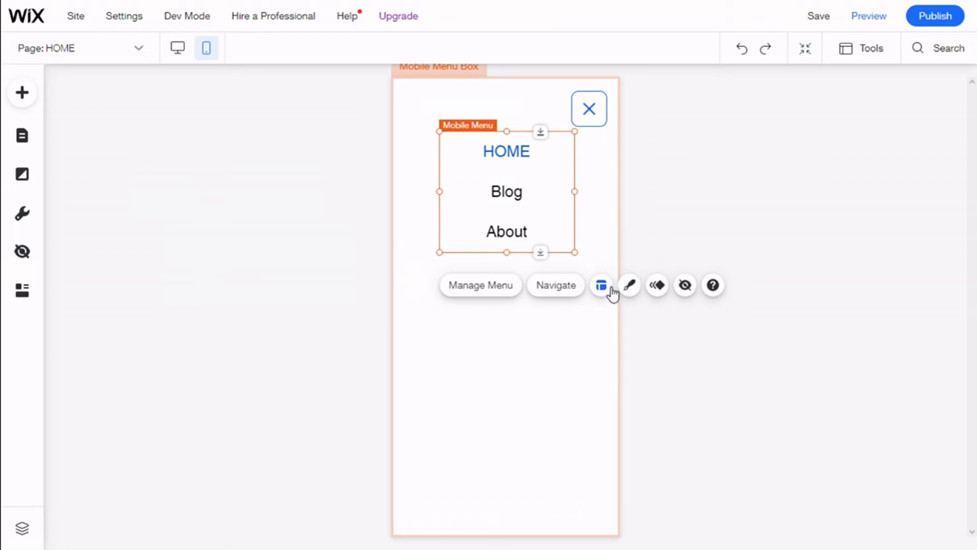
# Set the mobile menu's background to white at 100% opacity in Fill Color & Opacity
pyautogui.click(629, 287)
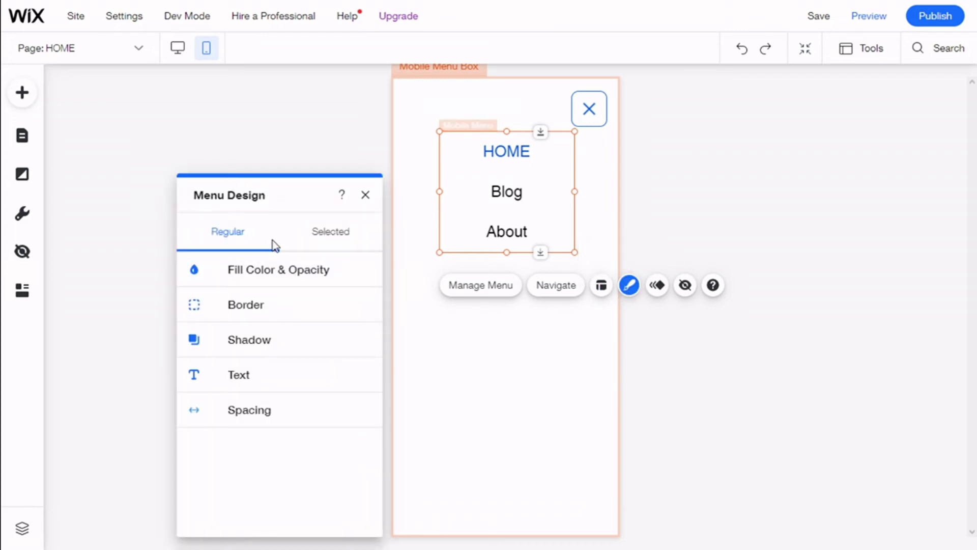
pyautogui.click(198, 269)
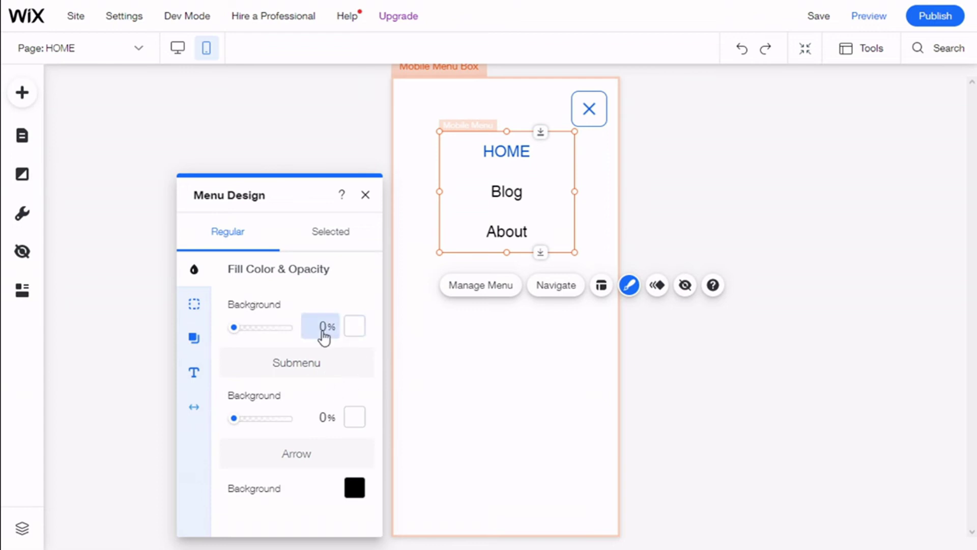
pyautogui.click(355, 328)
pyautogui.click(497, 347)
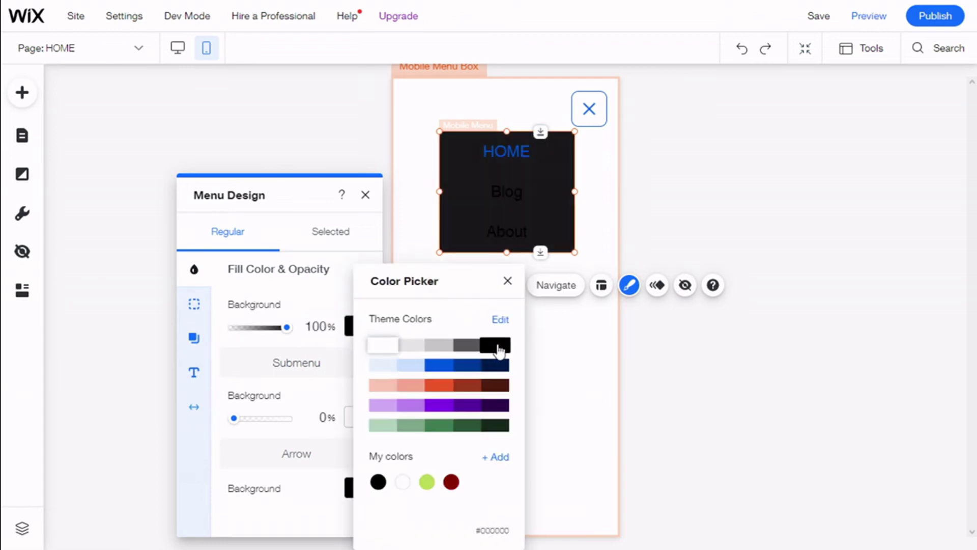
pyautogui.click(313, 303)
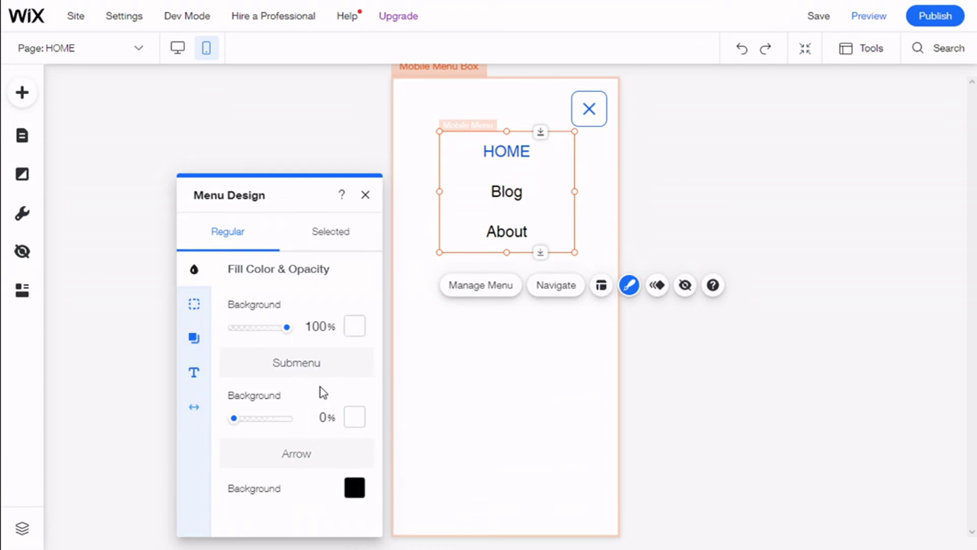
pyautogui.click(195, 304)
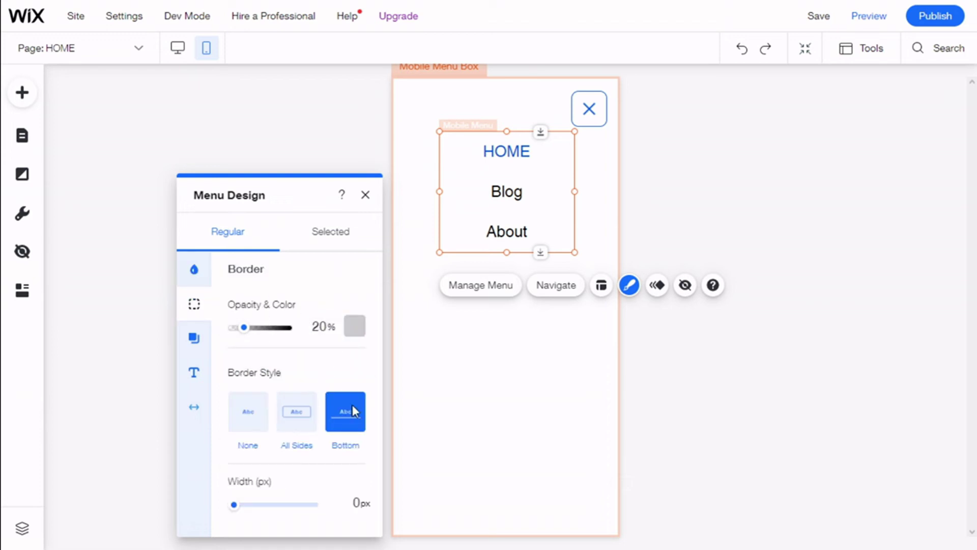
# Set the menu item borders to bottom-only dividers 1 px wide
pyautogui.click(291, 417)
pyautogui.click(355, 427)
pyautogui.click(240, 503)
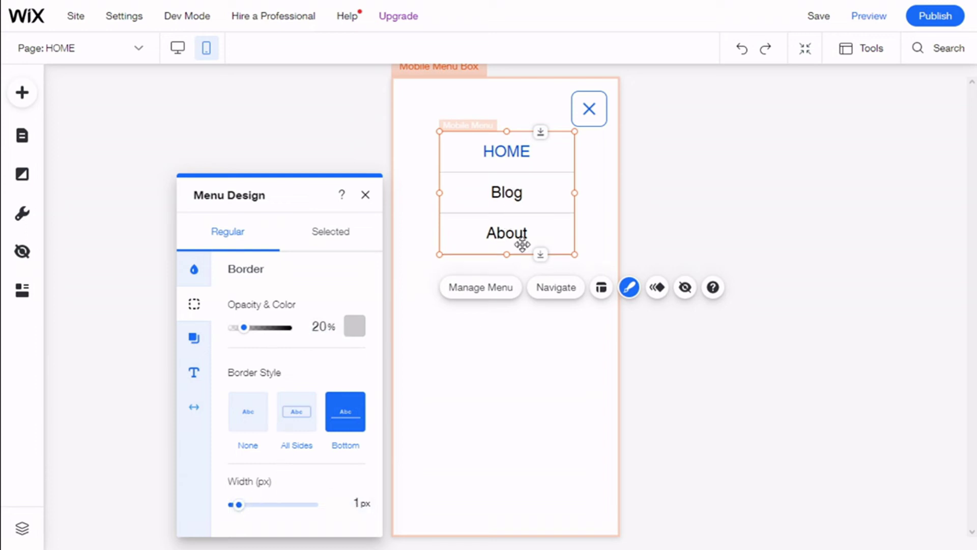
pyautogui.click(291, 400)
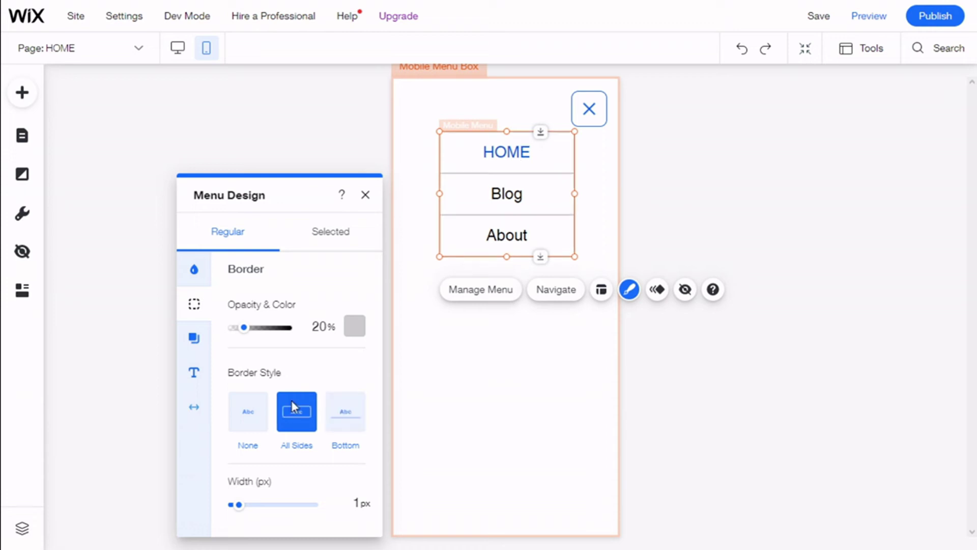
pyautogui.click(343, 405)
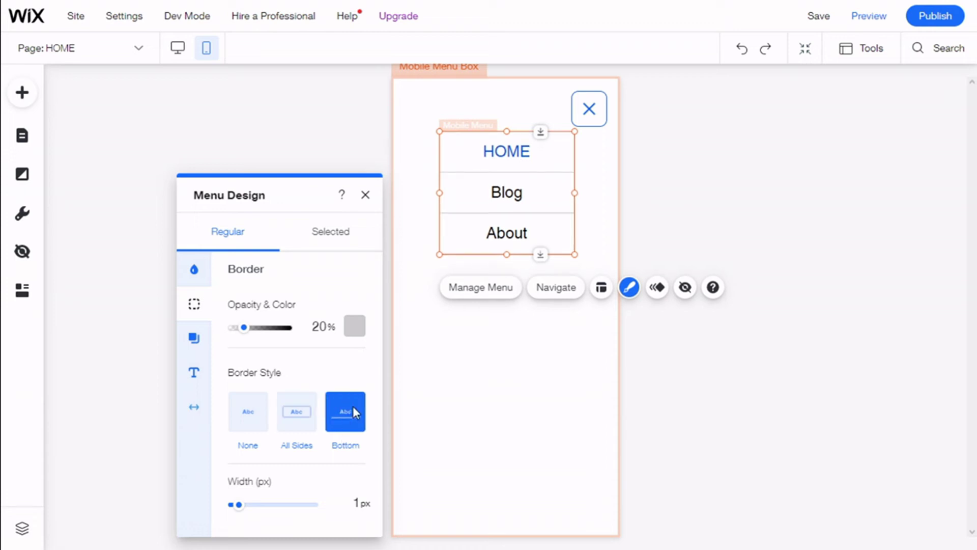
# Color the item dividers dark navy and raise their opacity to 81%
pyautogui.click(354, 327)
pyautogui.click(448, 366)
pyautogui.click(464, 366)
pyautogui.click(493, 366)
pyautogui.click(322, 278)
pyautogui.moveTo(245, 330); pyautogui.dragTo(280, 331)
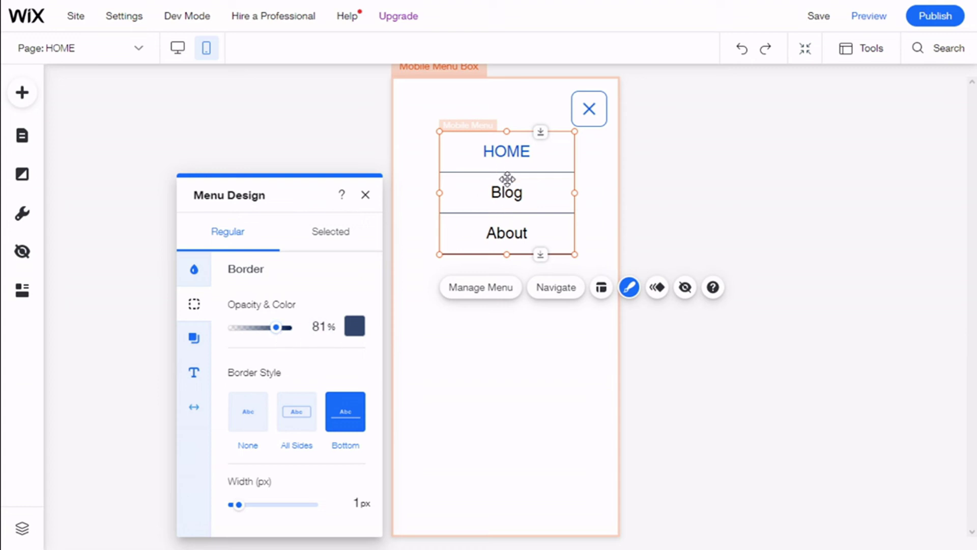
pyautogui.click(204, 338)
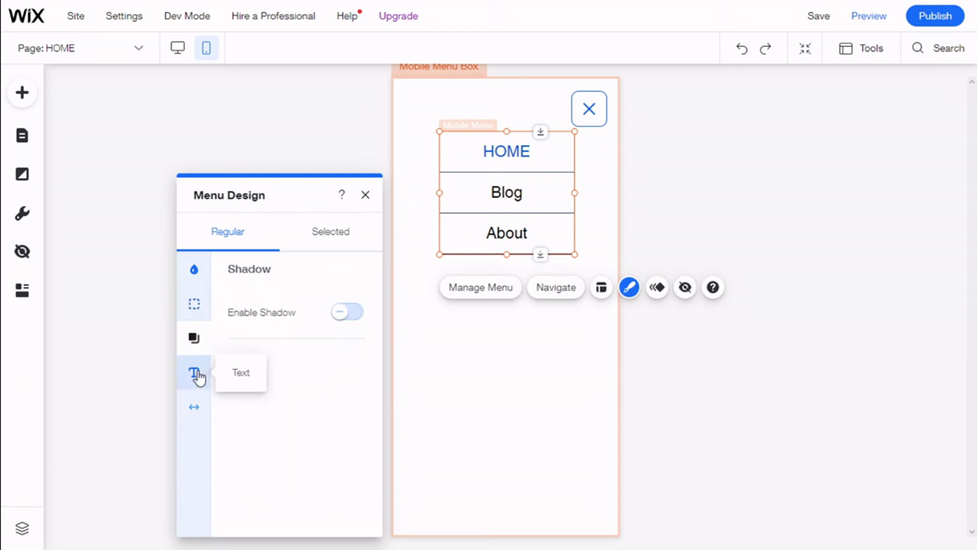
# Review the menu text settings, keeping the font as Helvetica
pyautogui.click(260, 368)
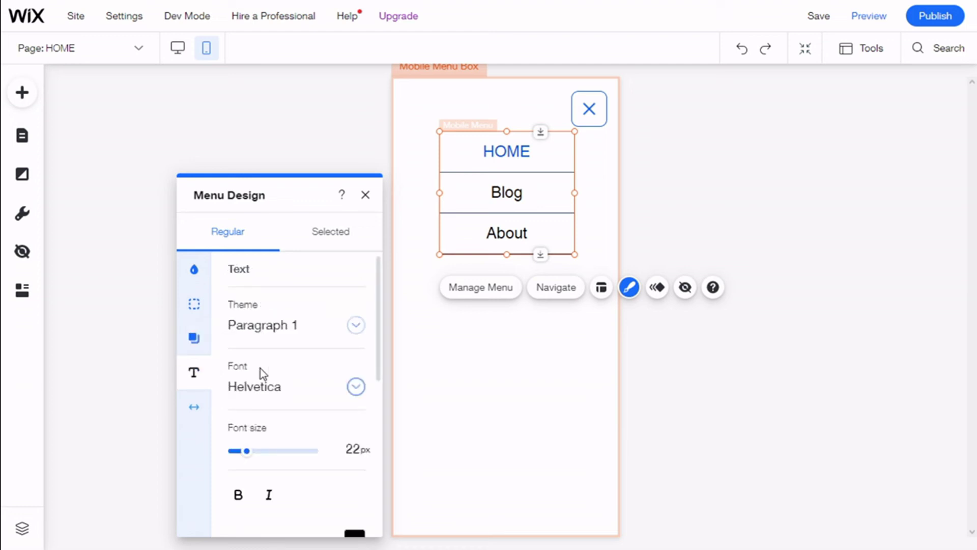
pyautogui.scroll(-1, 338, 287)
pyautogui.scroll(1, 300, 318)
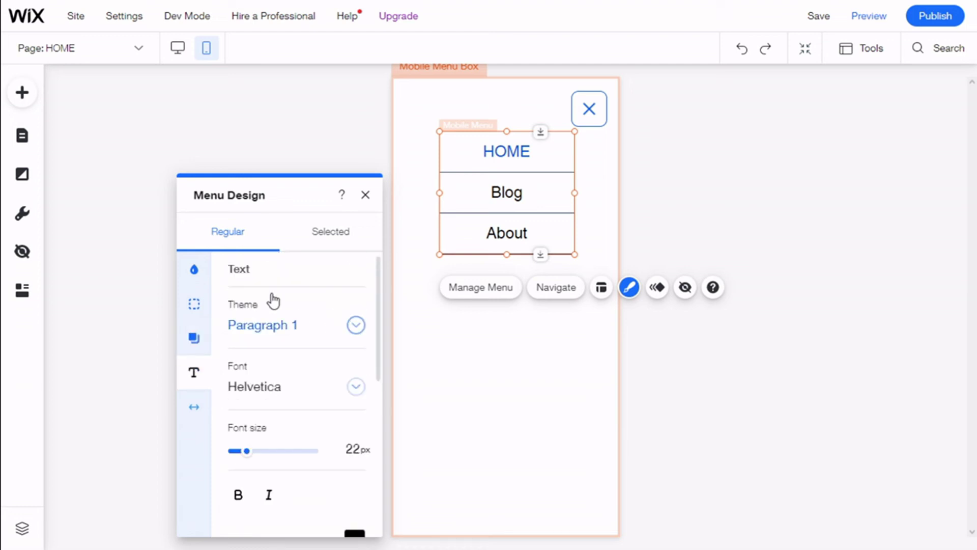
pyautogui.scroll(-1, 285, 331)
pyautogui.scroll(1, 295, 336)
pyautogui.scroll(-1, 323, 326)
pyautogui.scroll(1, 310, 306)
pyautogui.scroll(-1, 351, 326)
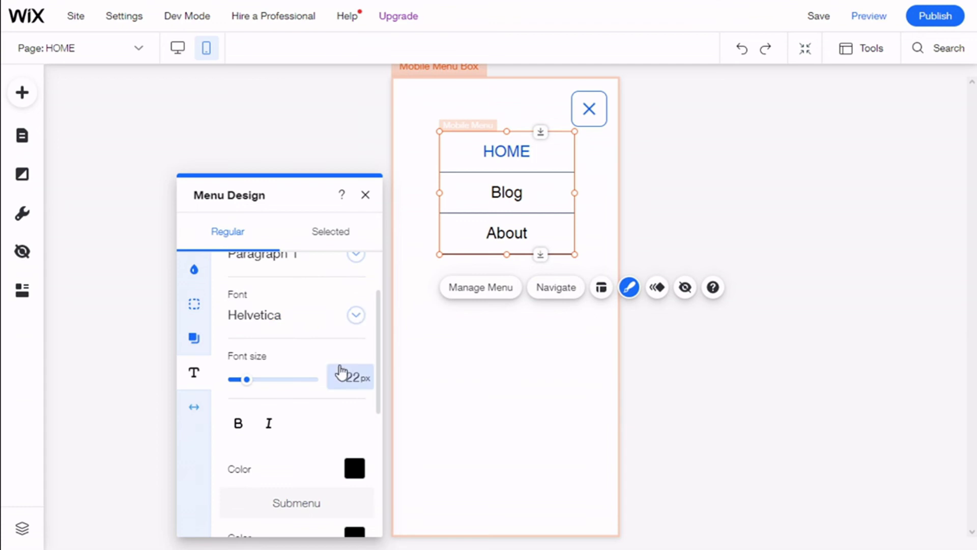
pyautogui.click(355, 316)
pyautogui.click(325, 300)
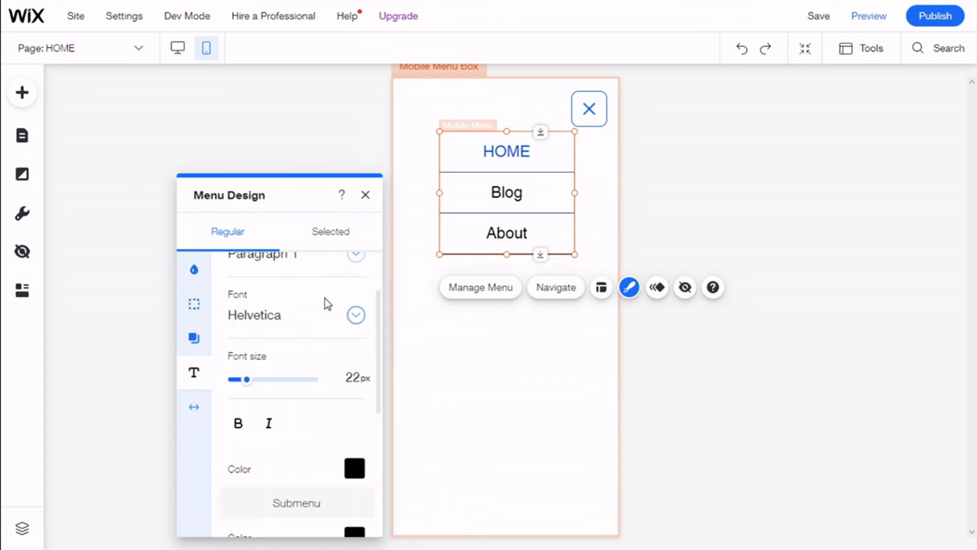
# Change the regular menu item text color to dark grey #595959
pyautogui.scroll(-2, 305, 321)
pyautogui.scroll(1, 285, 311)
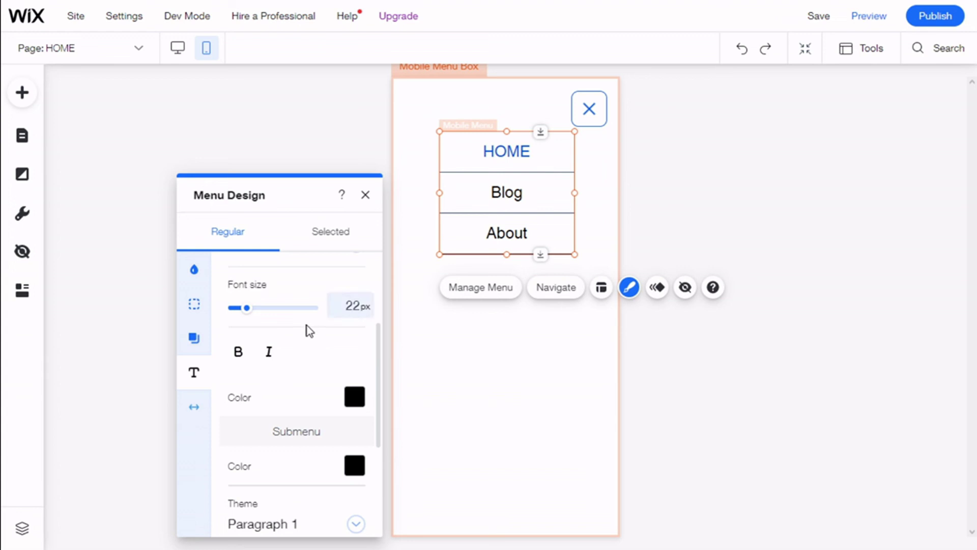
pyautogui.scroll(-1, 325, 357)
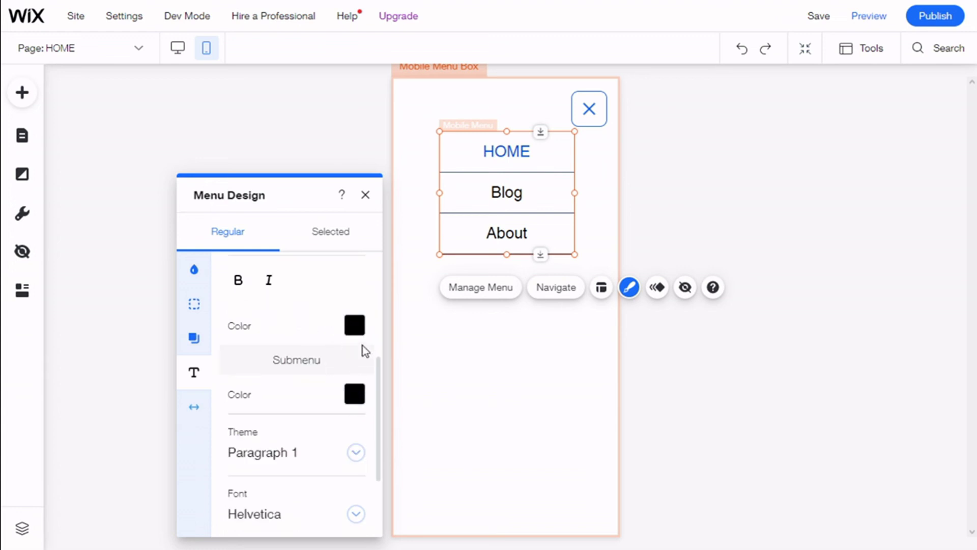
pyautogui.click(355, 325)
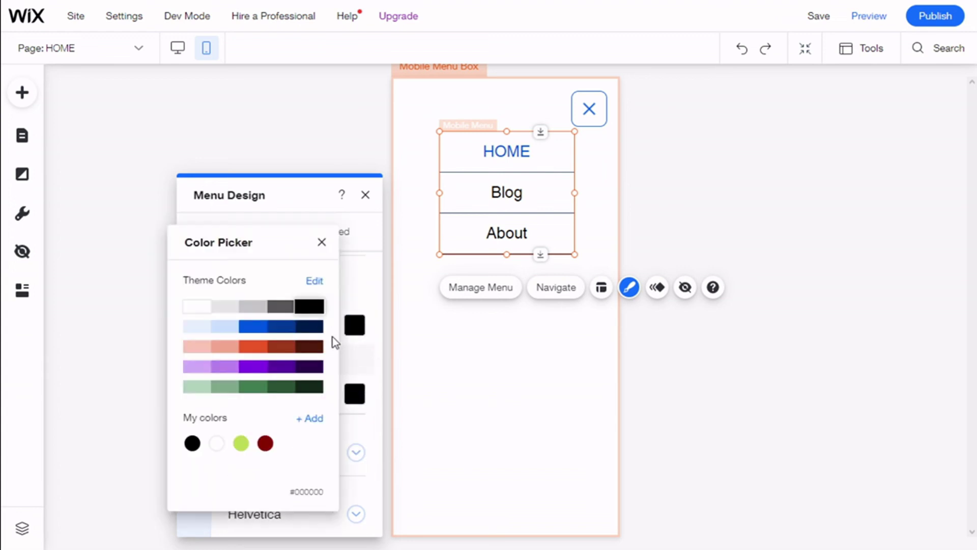
pyautogui.click(249, 329)
pyautogui.click(355, 304)
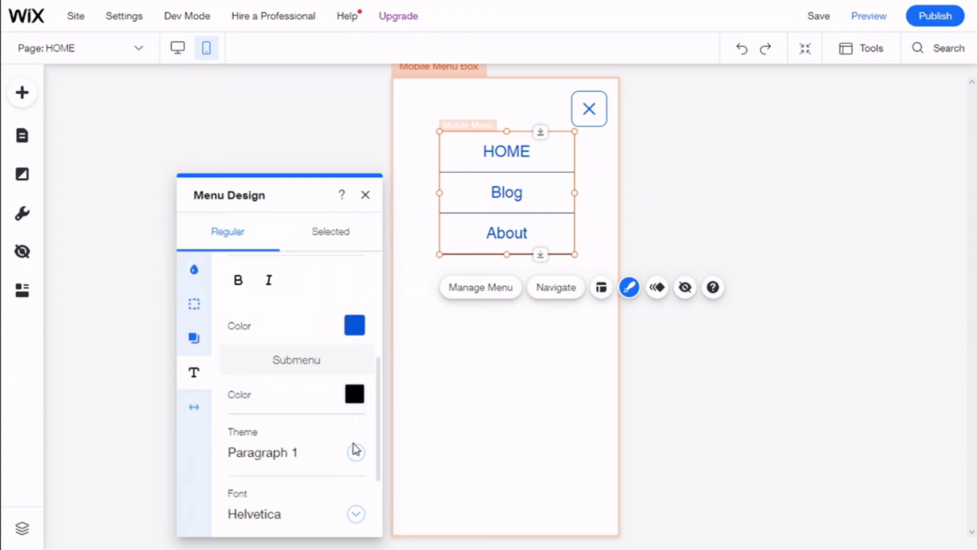
pyautogui.scroll(-2, 297, 436)
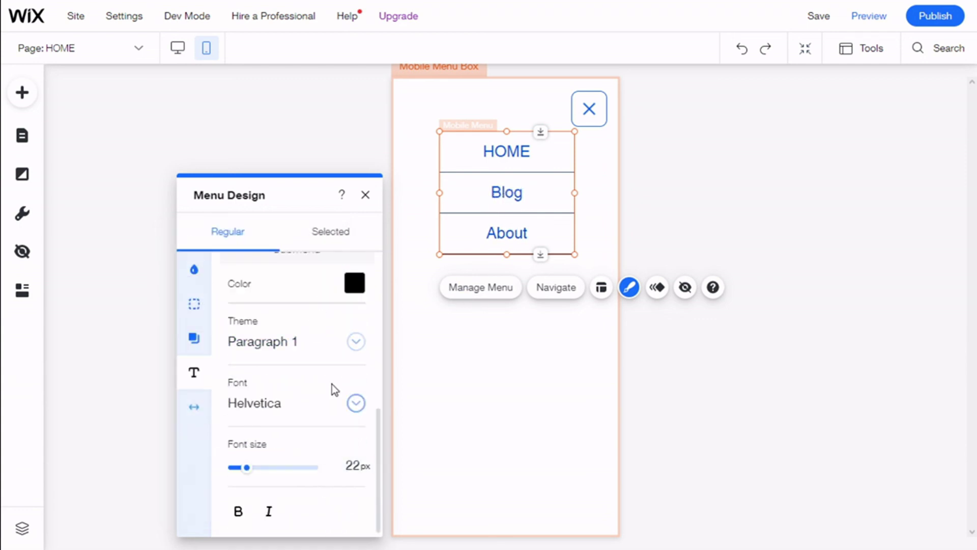
pyautogui.scroll(-4, 341, 414)
pyautogui.click(355, 359)
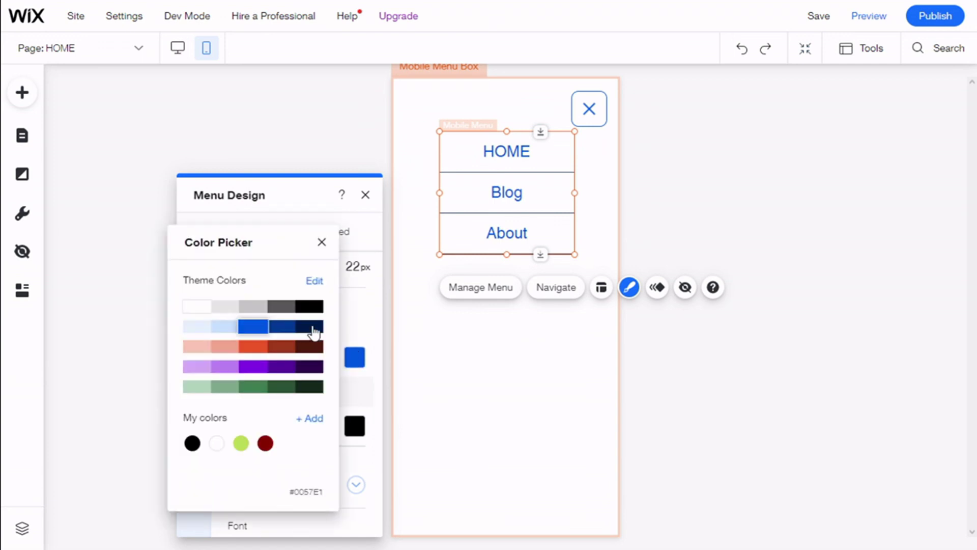
pyautogui.click(287, 307)
pyautogui.click(349, 316)
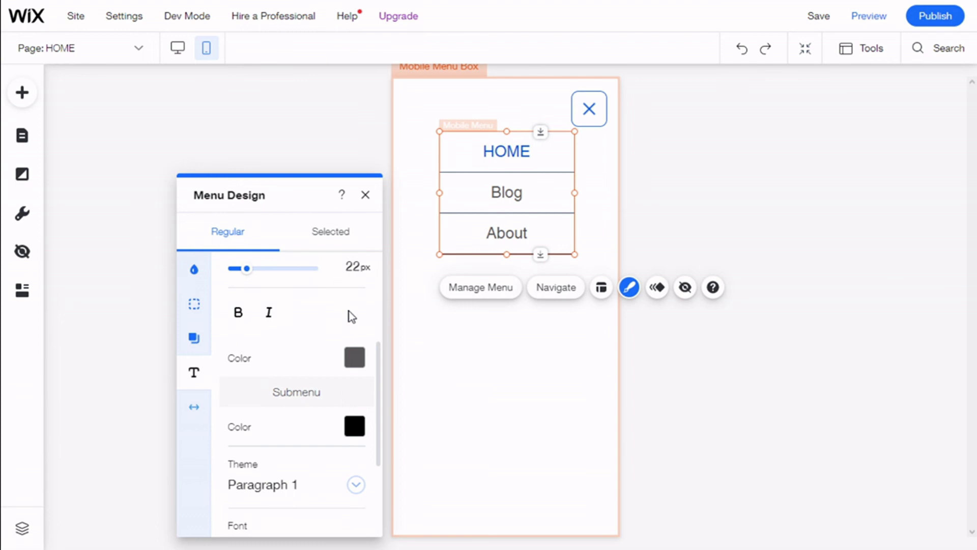
# Check the menu spacing offsets, then switch Menu Design to the Selected item state
pyautogui.click(198, 410)
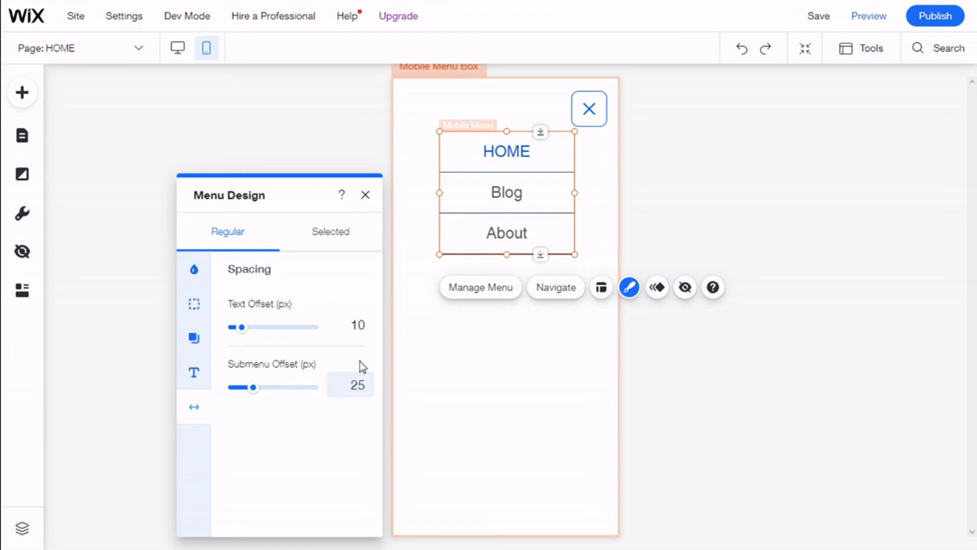
pyautogui.click(331, 233)
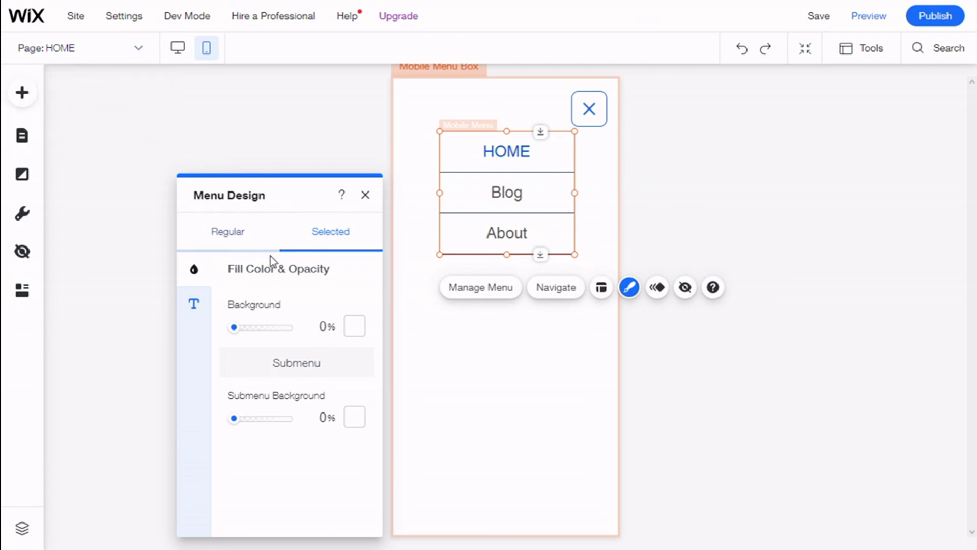
# Give the selected HOME item a 100% white background and #003A96 dark blue text, then close Menu Design
pyautogui.click(351, 331)
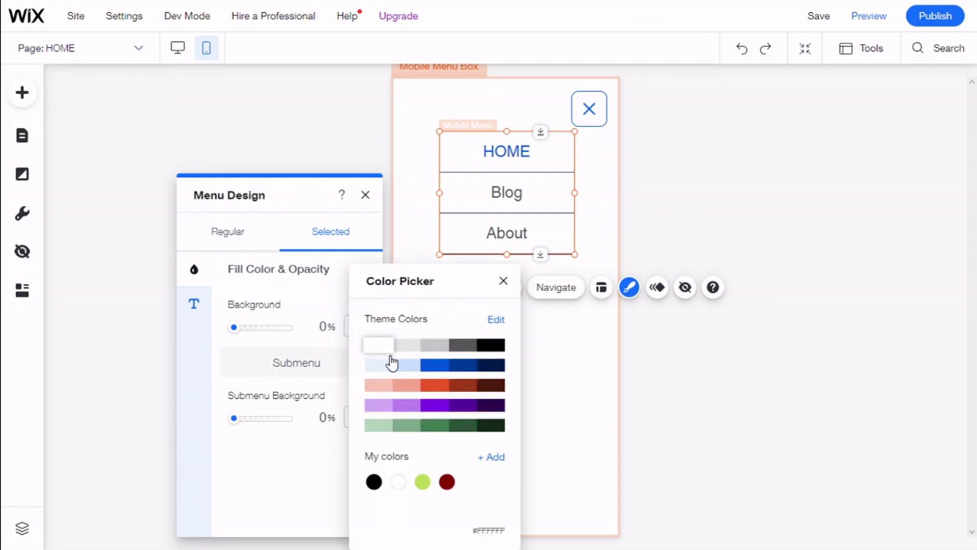
pyautogui.click(343, 305)
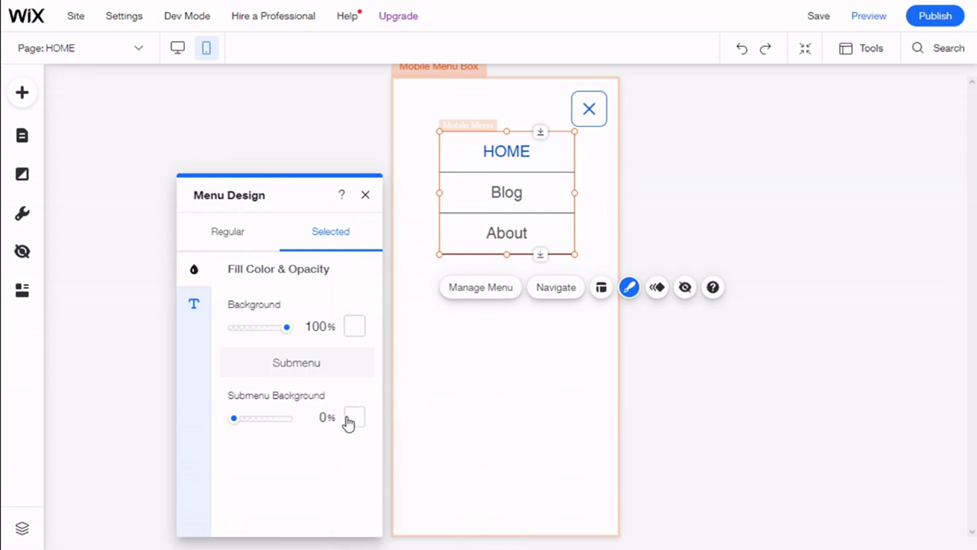
pyautogui.click(208, 305)
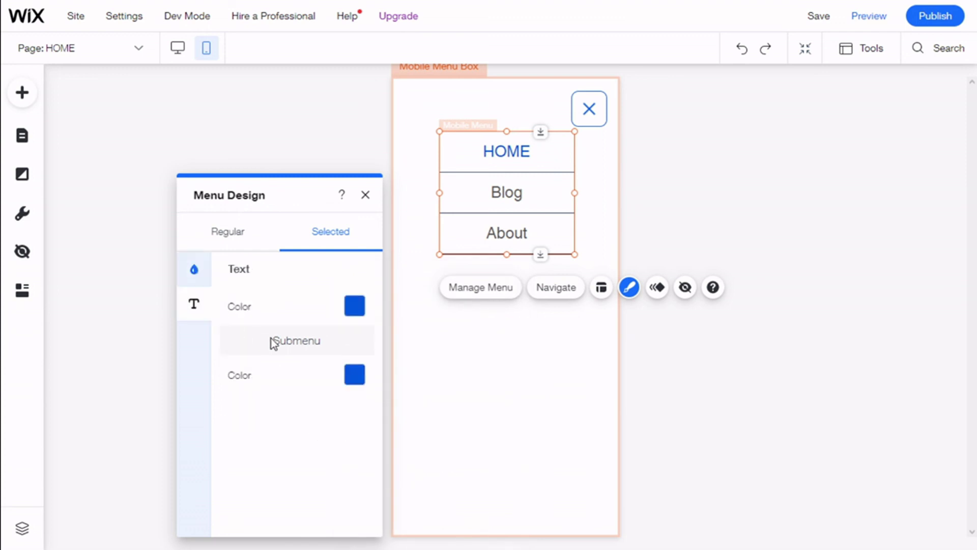
pyautogui.click(353, 312)
pyautogui.click(283, 327)
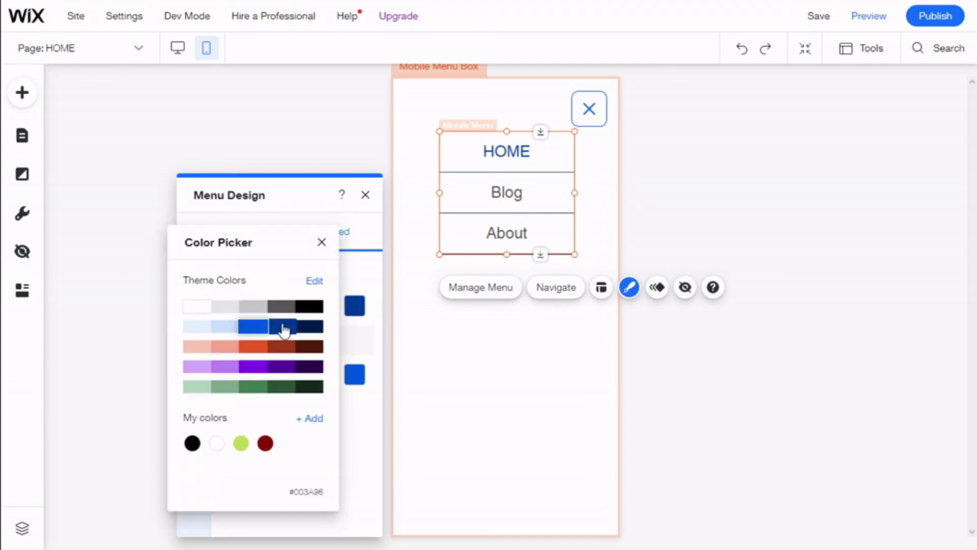
pyautogui.click(371, 264)
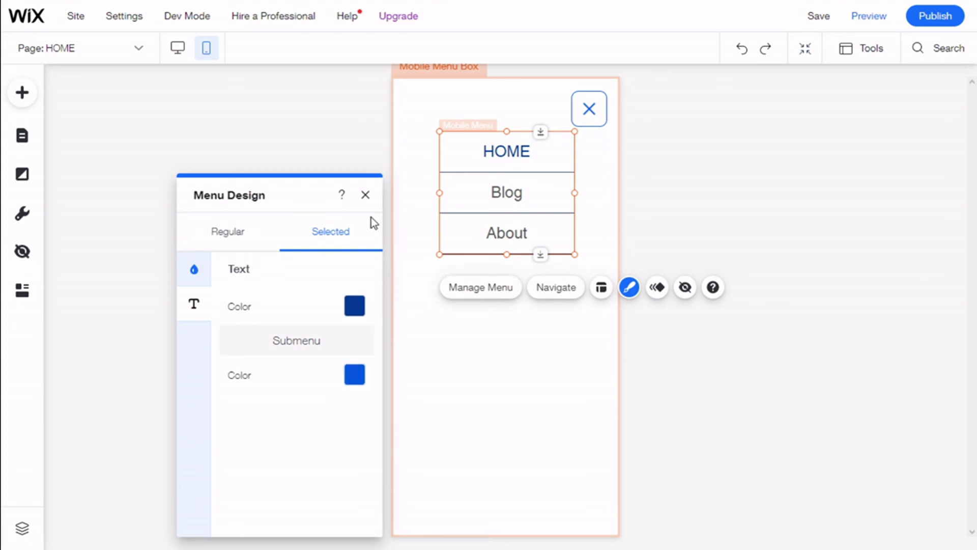
pyautogui.click(364, 198)
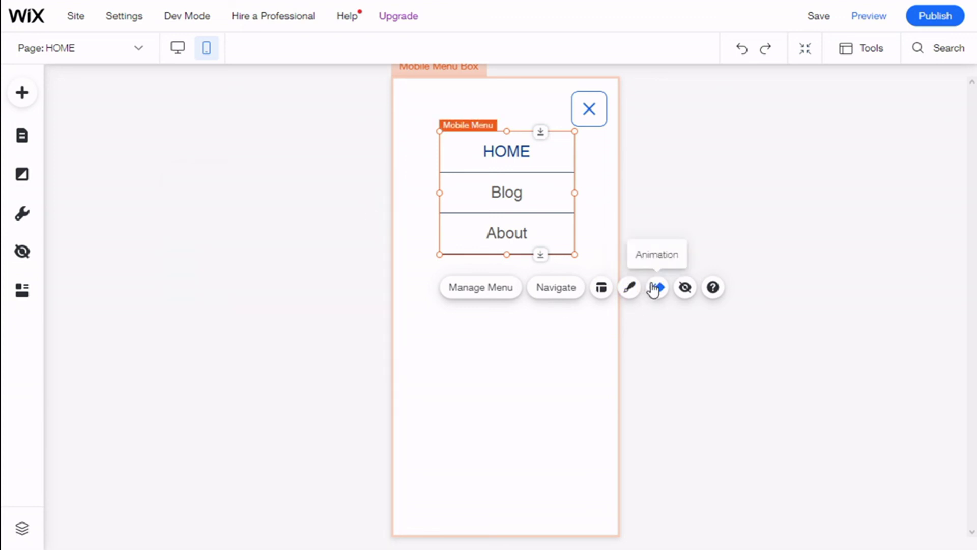